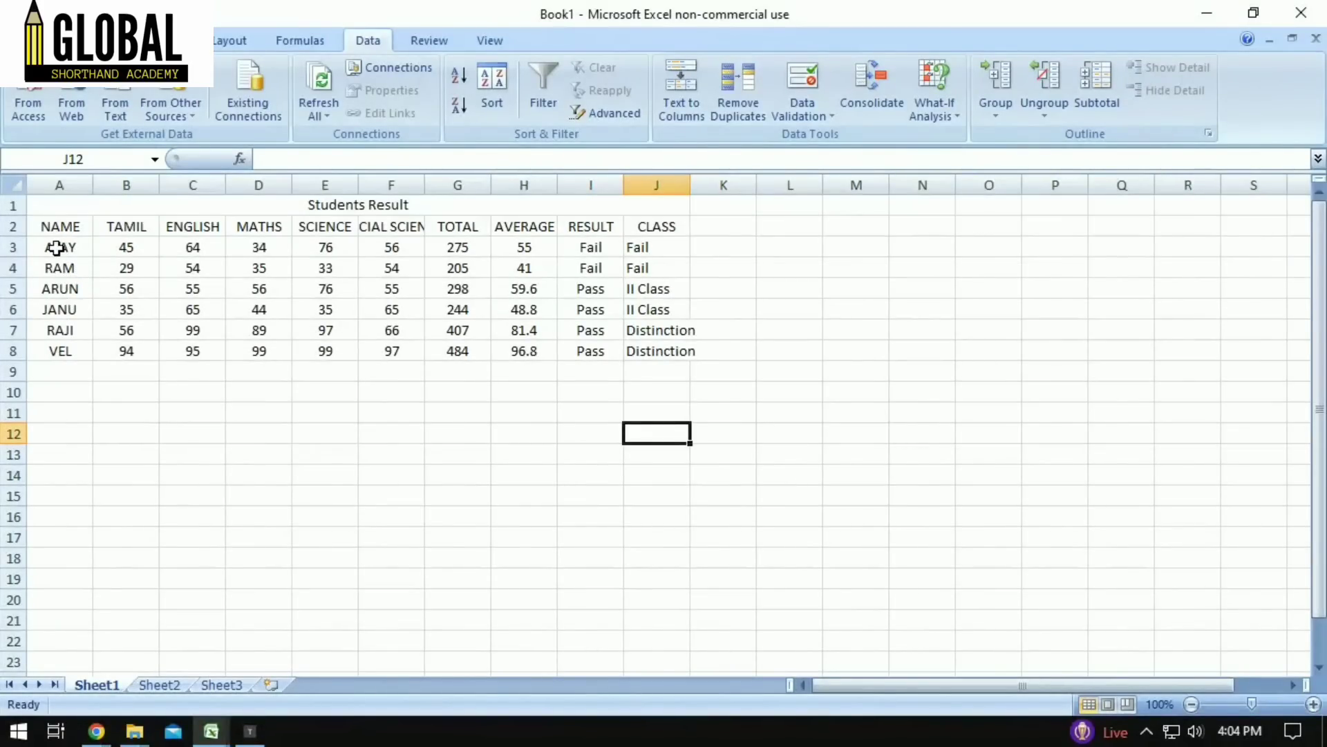
Sort the student rows A3:J8 by column A in Z to A order.
{"action": "left_click", "coordinate": [57, 248]}
{"action": "left_click_drag", "start_coordinate": [57, 247], "coordinate": [646, 354]}
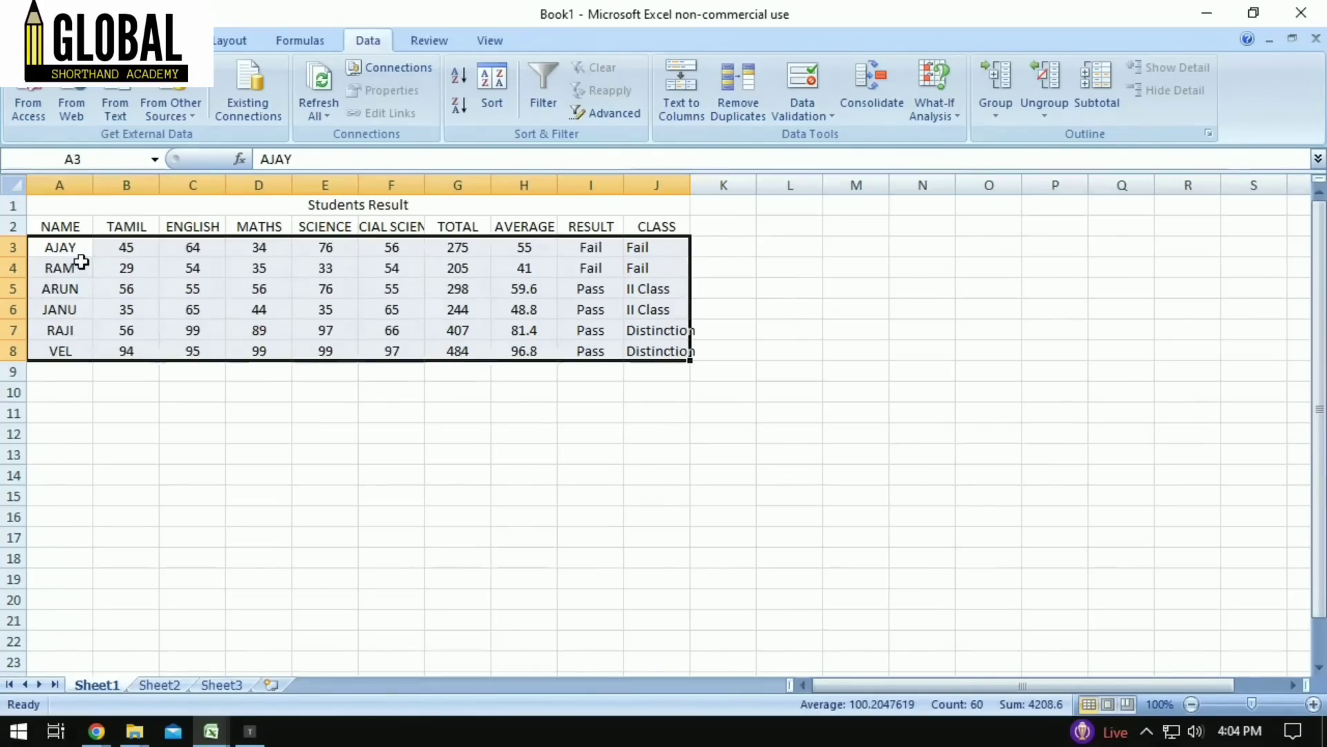
{"action": "left_click", "coordinate": [505, 105]}
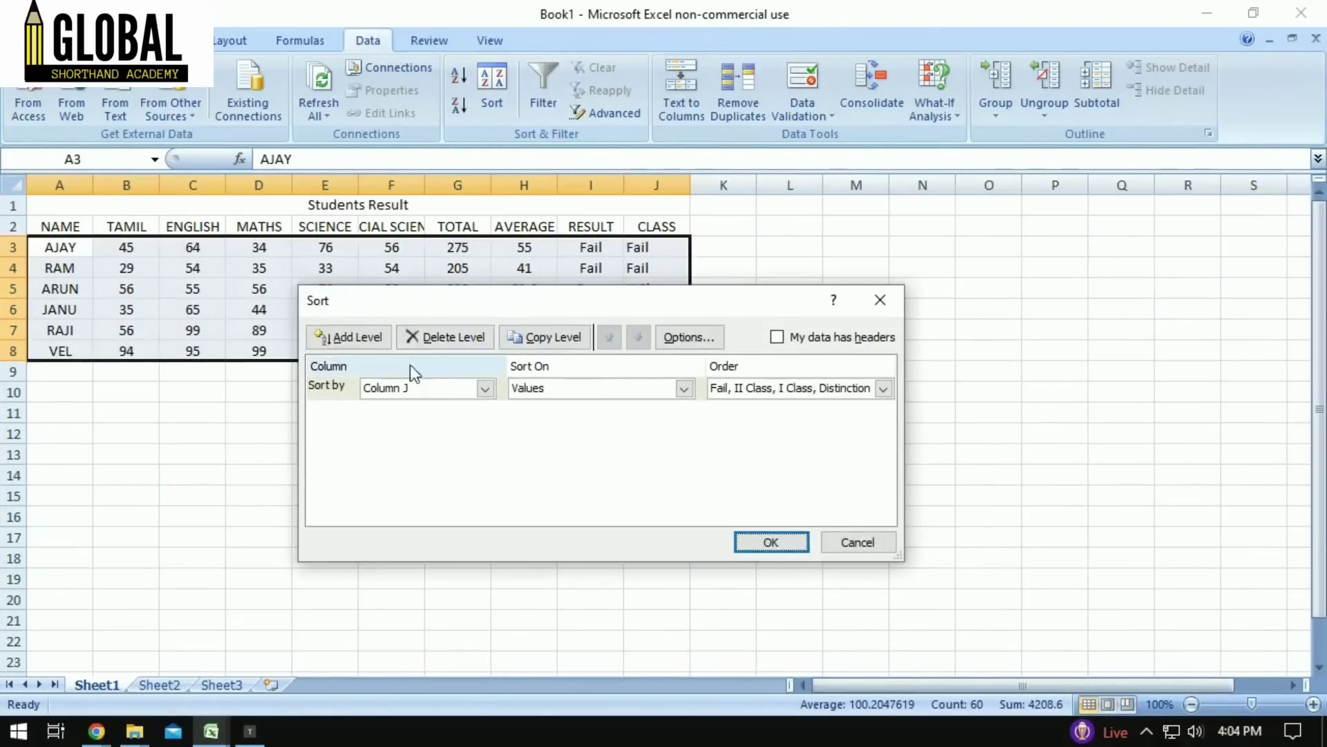
{"action": "left_click", "coordinate": [486, 388]}
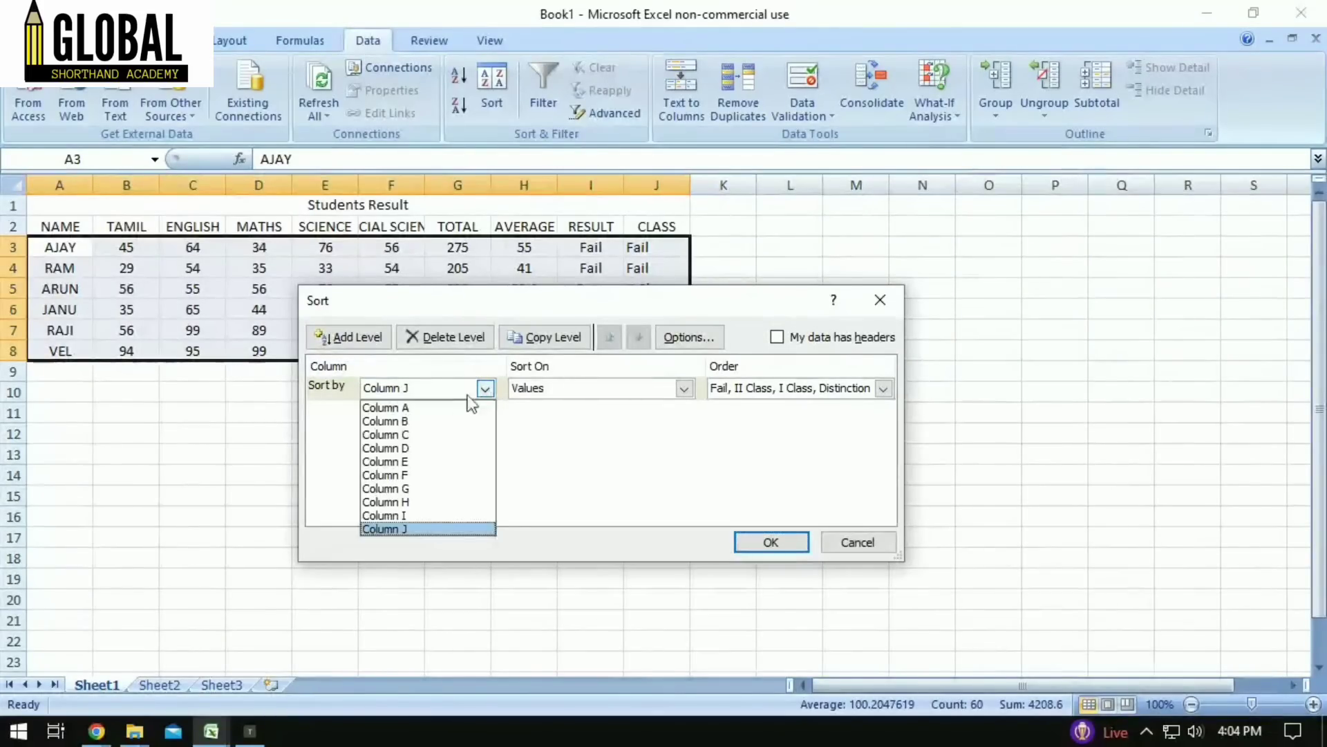
{"action": "left_click", "coordinate": [417, 408]}
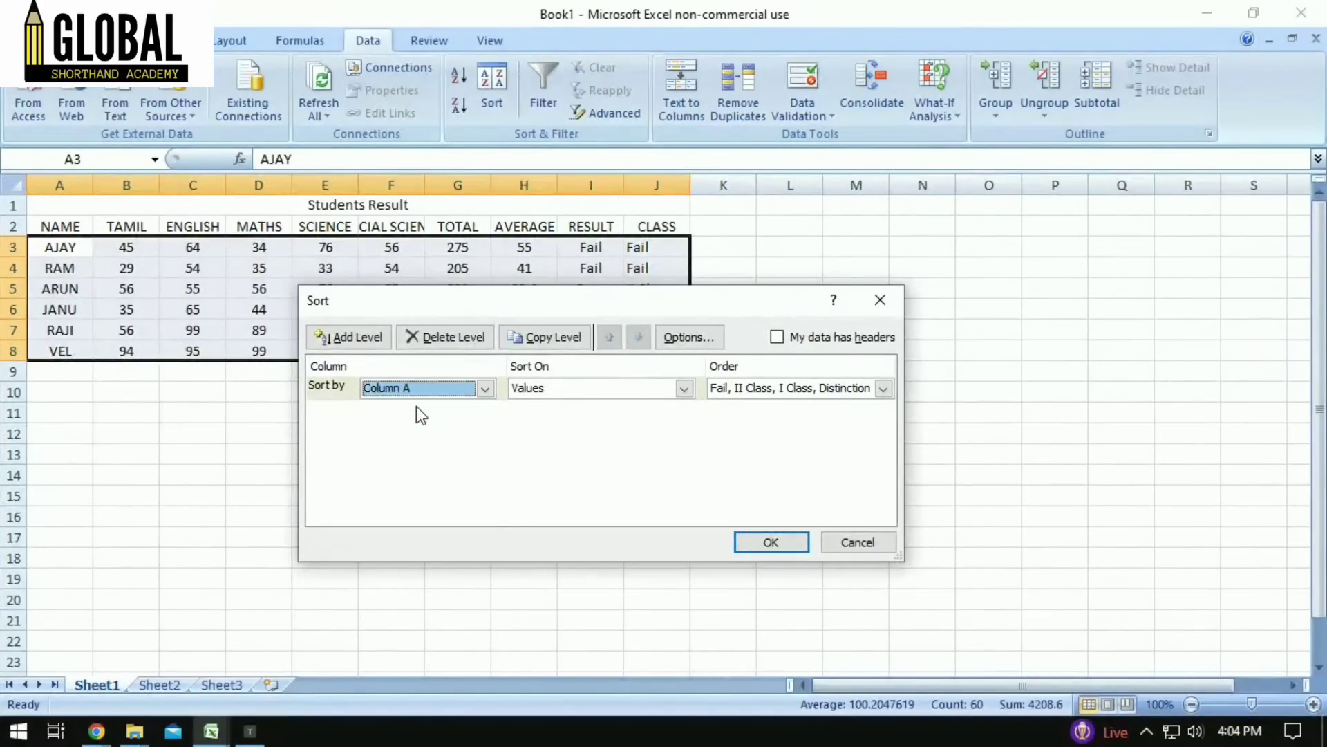
{"action": "left_click", "coordinate": [884, 391]}
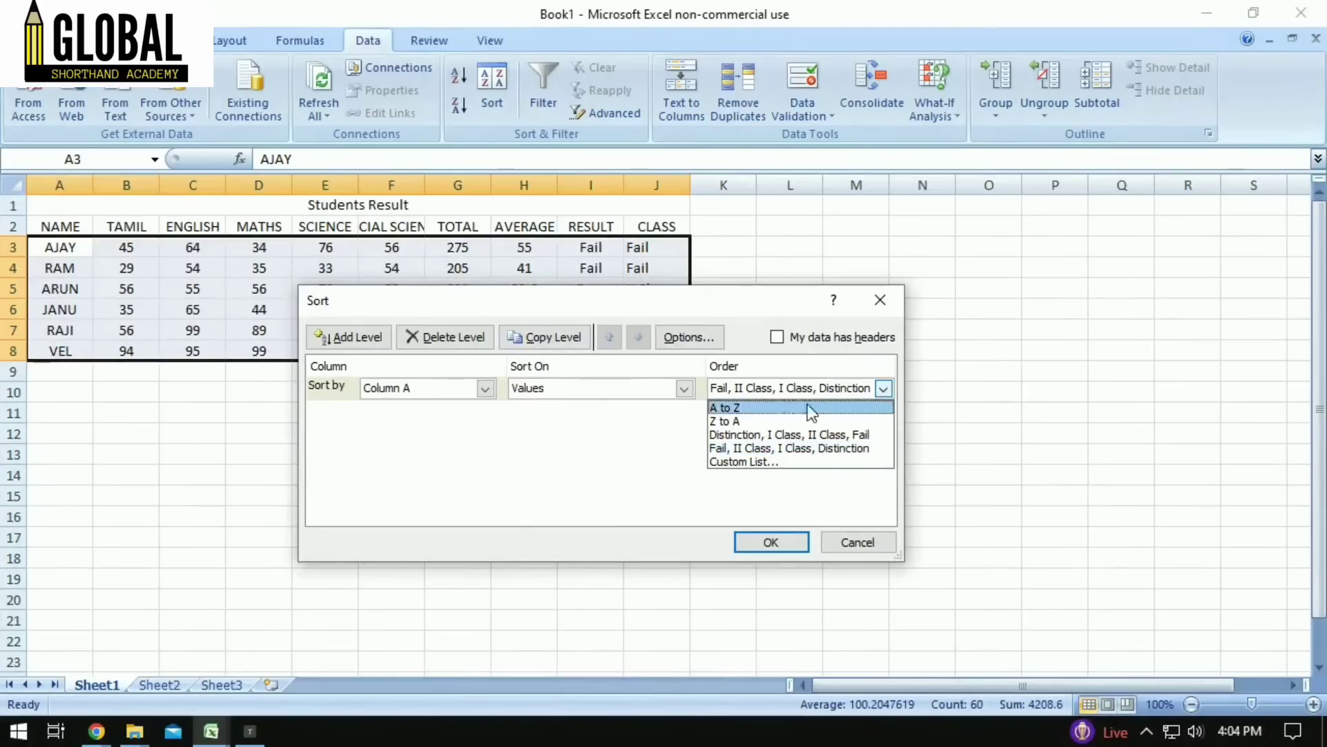
{"action": "left_click", "coordinate": [761, 419]}
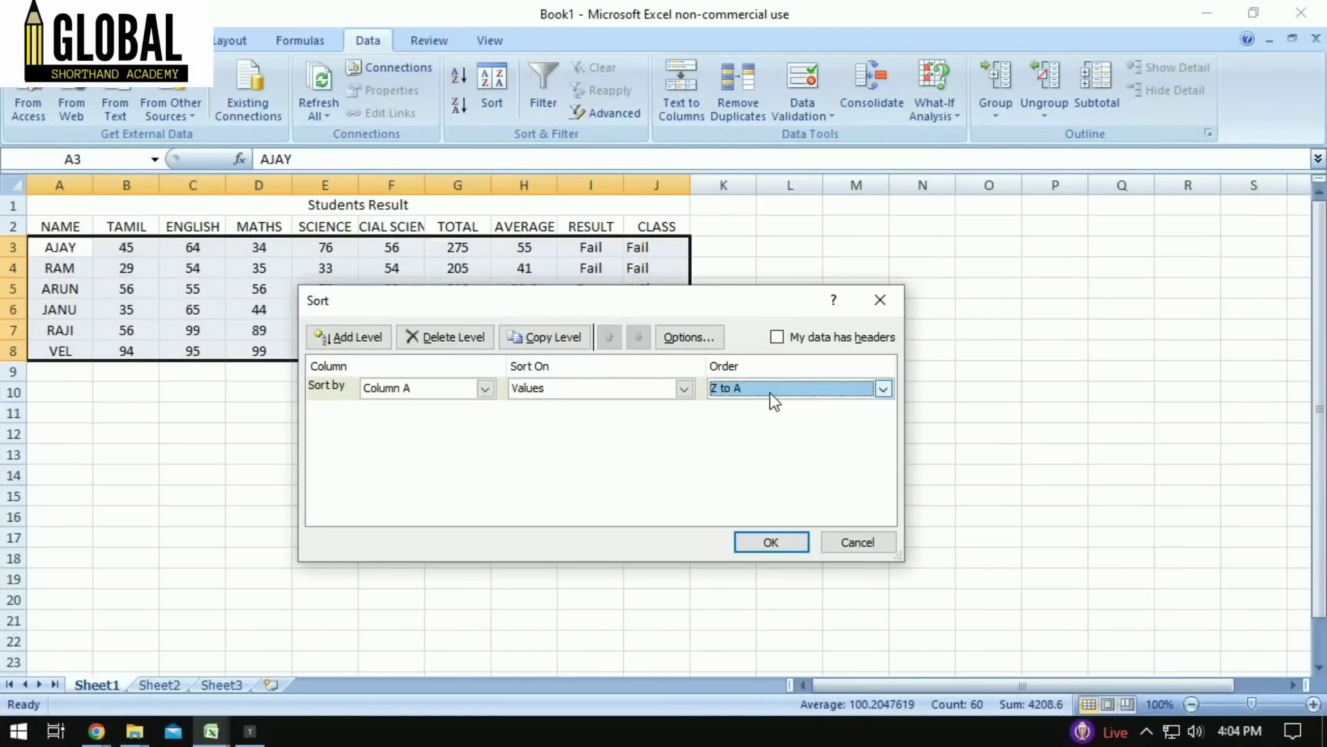
{"action": "left_click", "coordinate": [799, 544]}
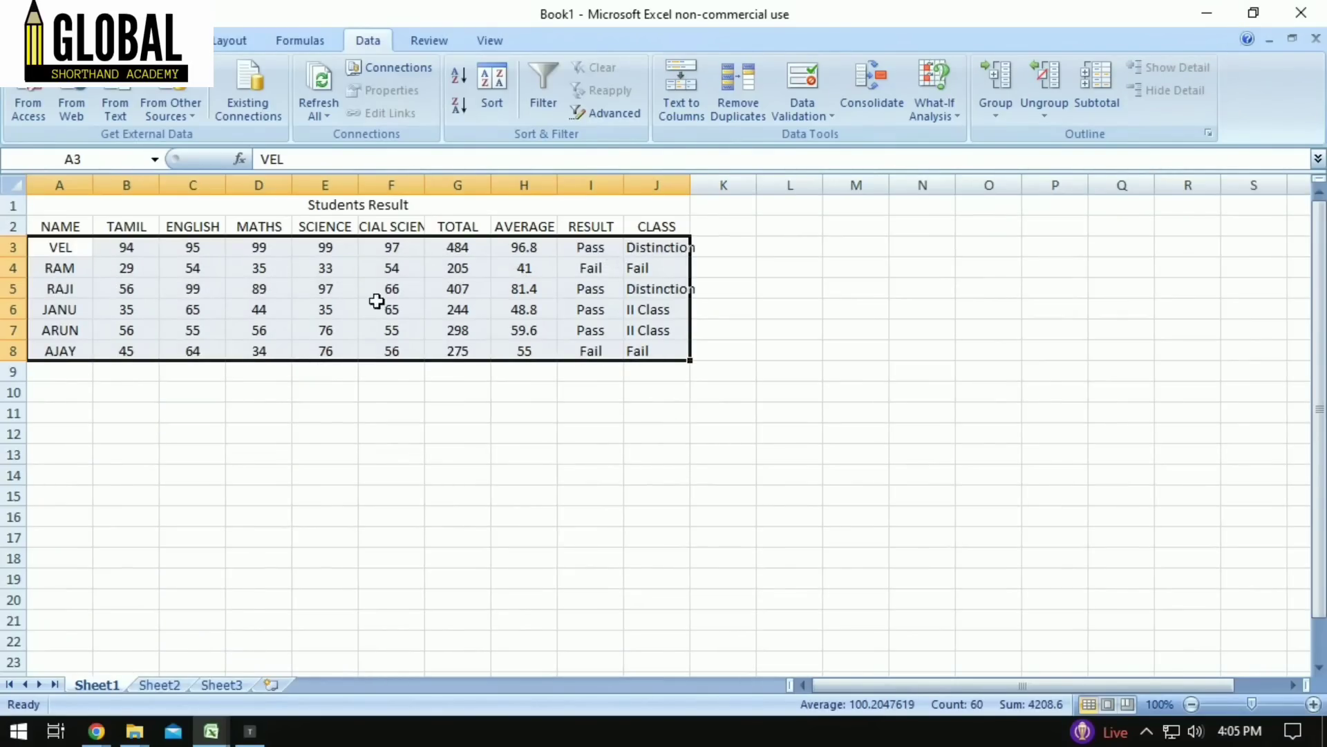
Set the sort of the student rows to column I and open the custom lists for its order.
{"action": "left_click", "coordinate": [501, 98]}
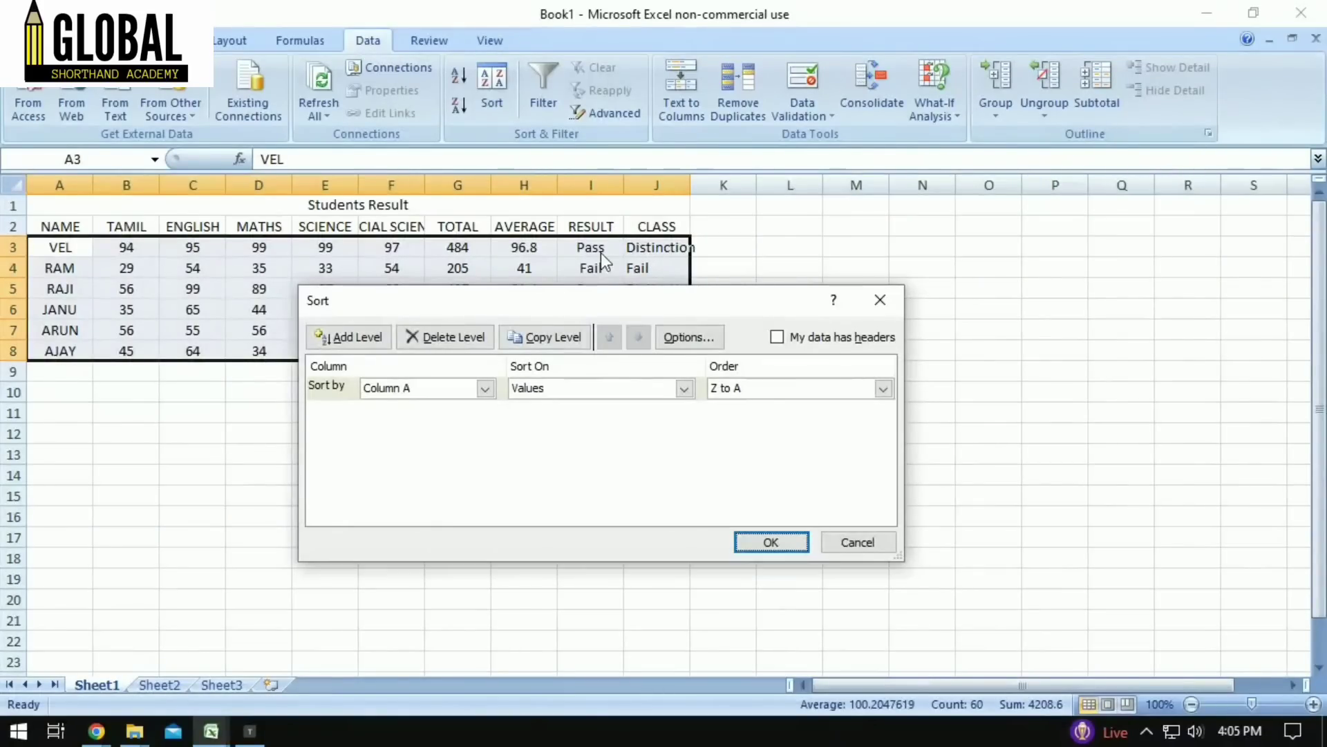
{"action": "left_click", "coordinate": [485, 388]}
{"action": "left_click", "coordinate": [428, 515]}
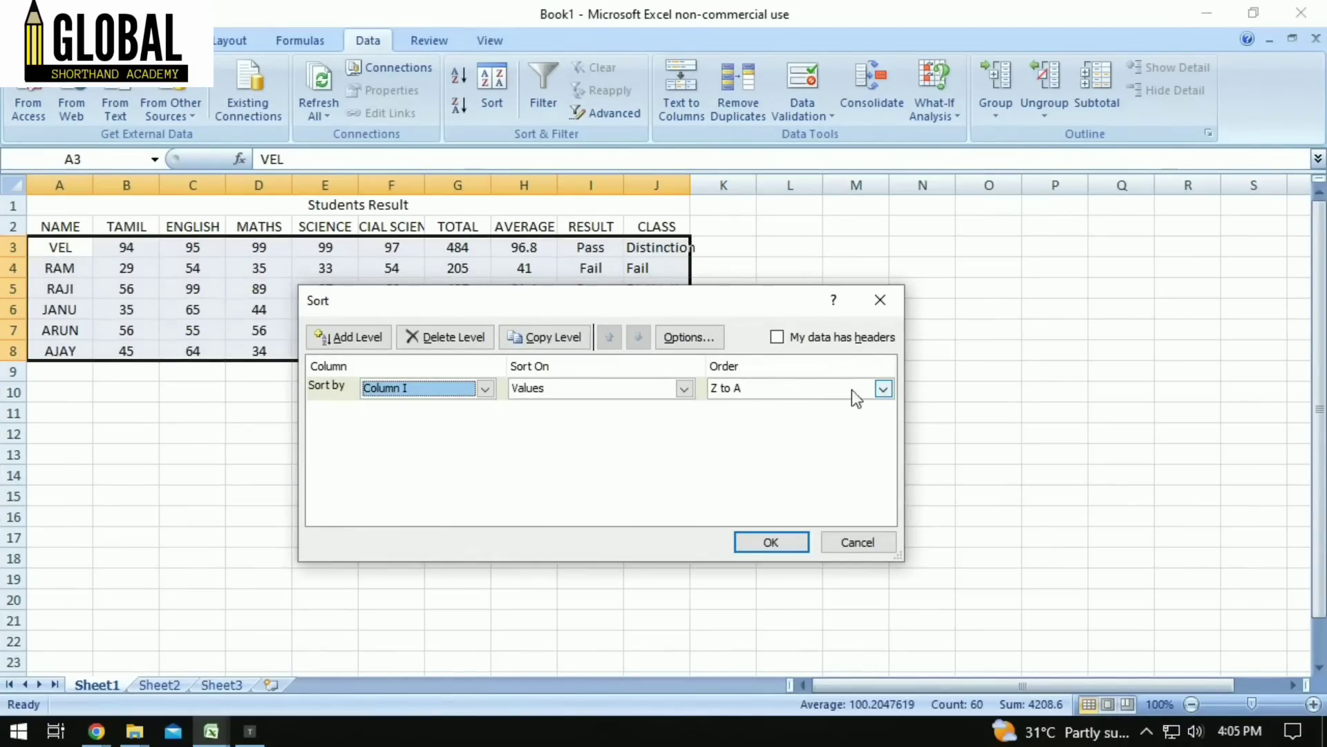
{"action": "left_click", "coordinate": [883, 389]}
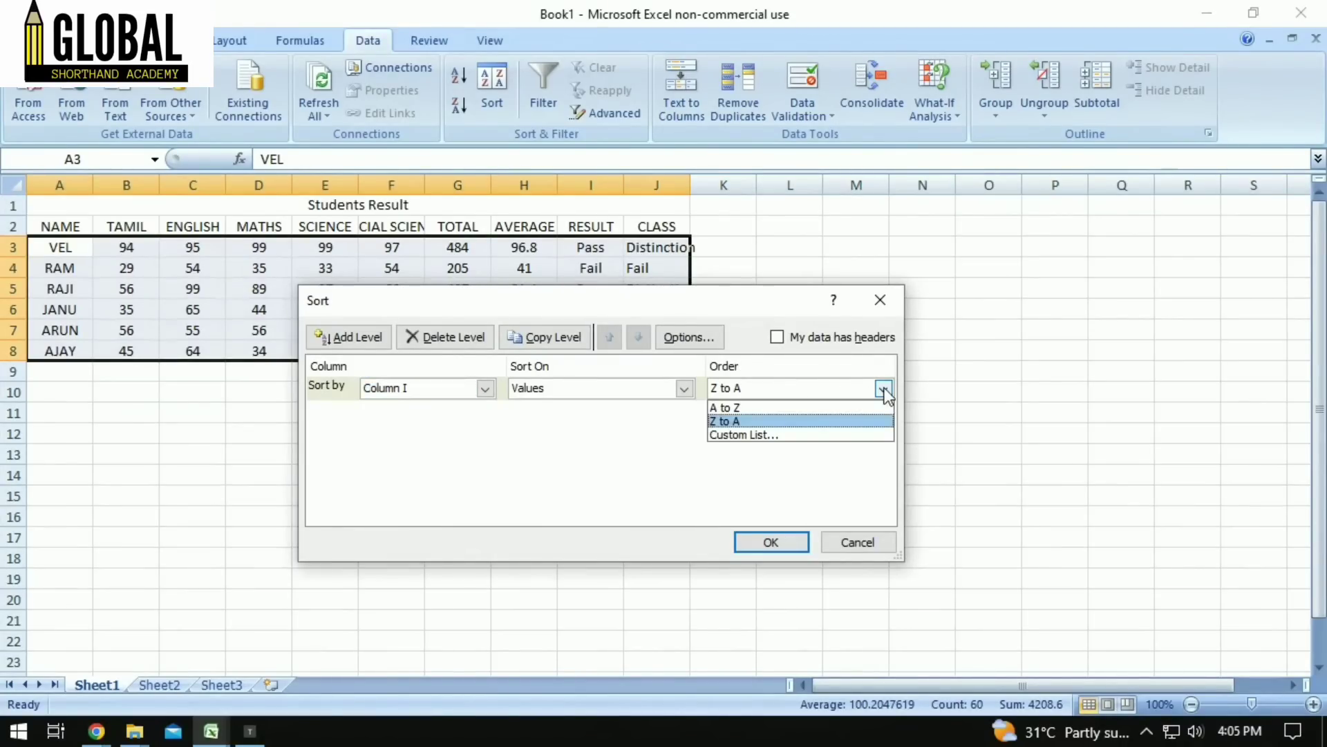
{"action": "left_click", "coordinate": [829, 436]}
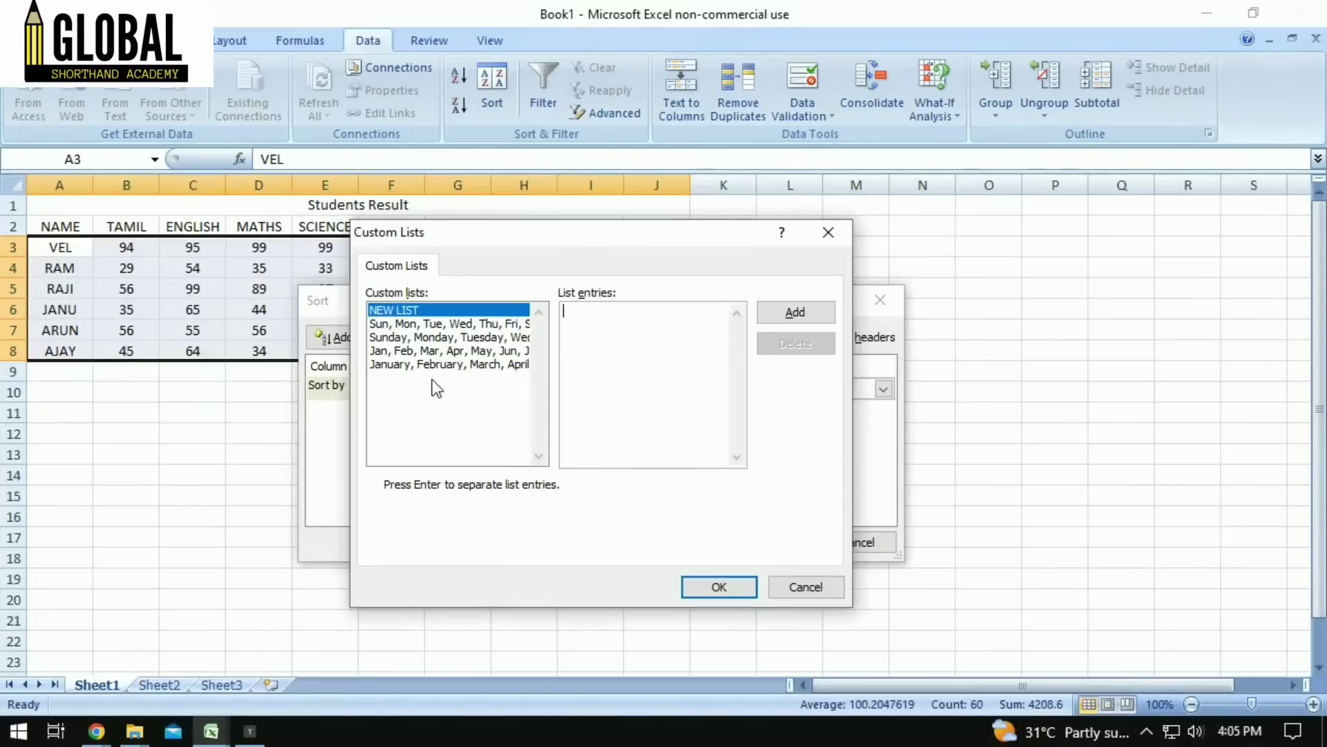
Add a custom list with the entries Pass and Fail, and apply it as the sort order for column I.
{"action": "type", "text": "pa"}
{"action": "key", "text": "BackSpace"}
{"action": "key", "text": "BackSpace"}
{"action": "type", "text": "Pass Fa"}
{"action": "left_click", "coordinate": [792, 320]}
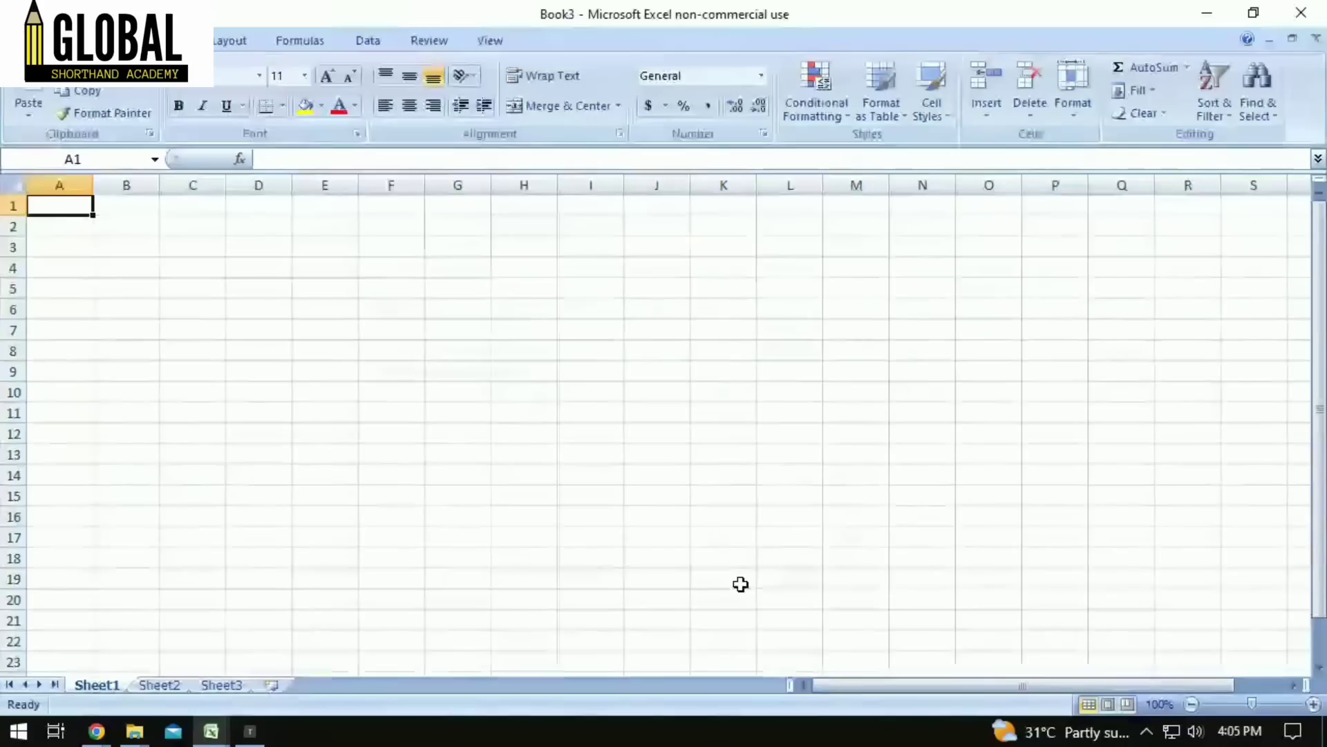
{"action": "left_click", "coordinate": [211, 731]}
{"action": "left_click", "coordinate": [529, 646]}
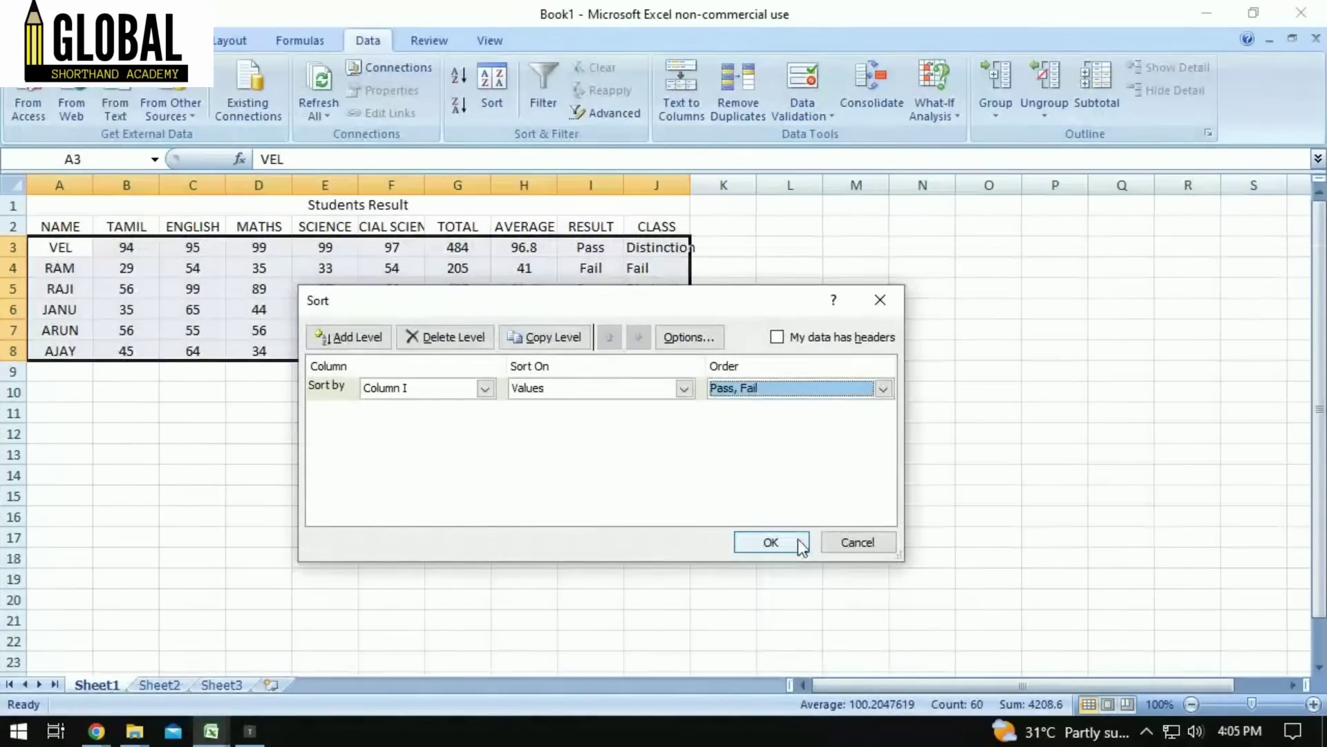
{"action": "left_click", "coordinate": [772, 542]}
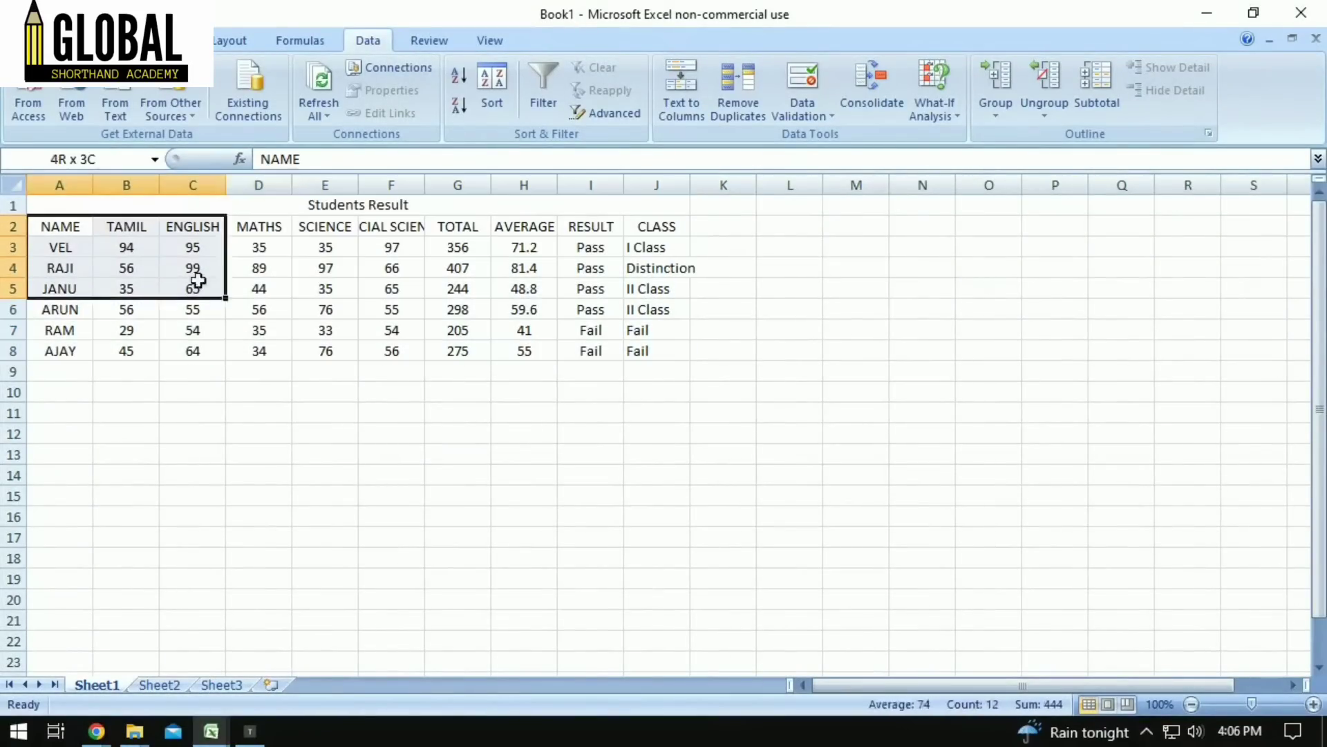
Select A2:J9, set the sort to column J, and open the custom lists for its order.
{"action": "left_click_drag", "start_coordinate": [192, 275], "coordinate": [638, 363]}
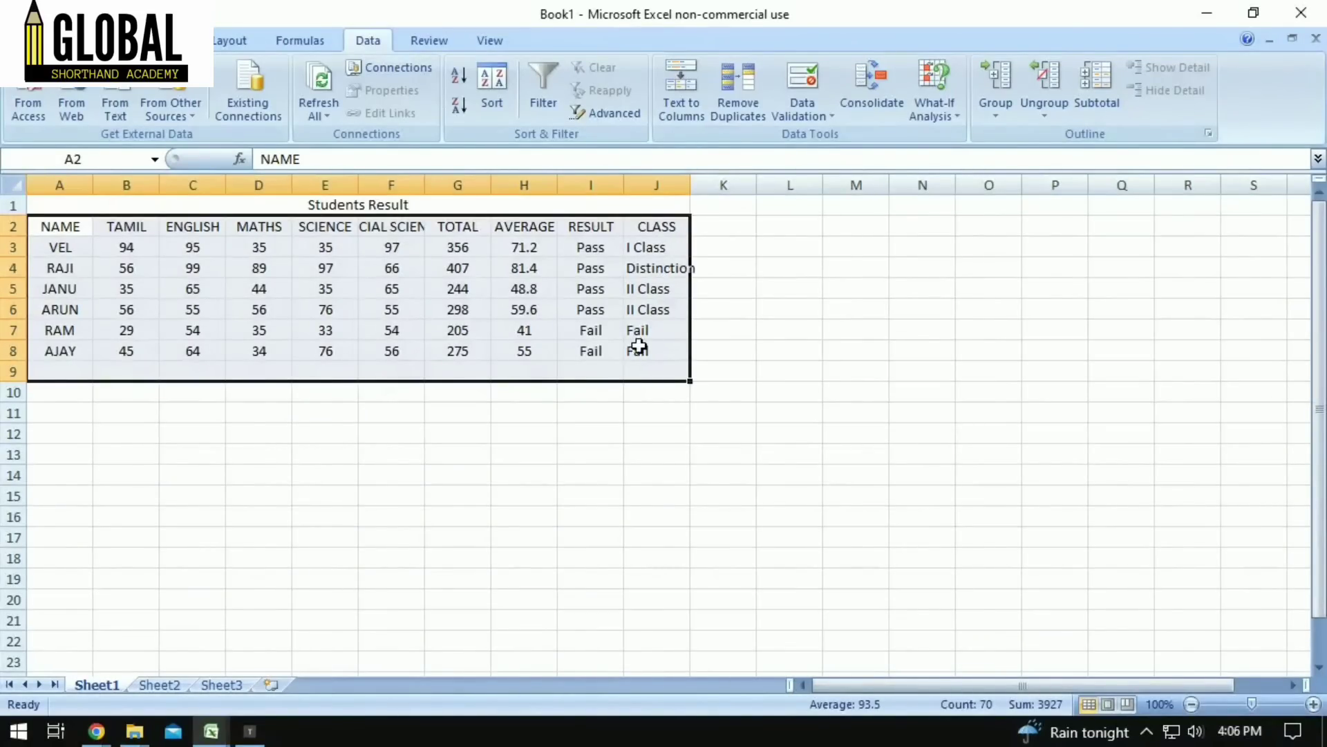
{"action": "left_click", "coordinate": [494, 104]}
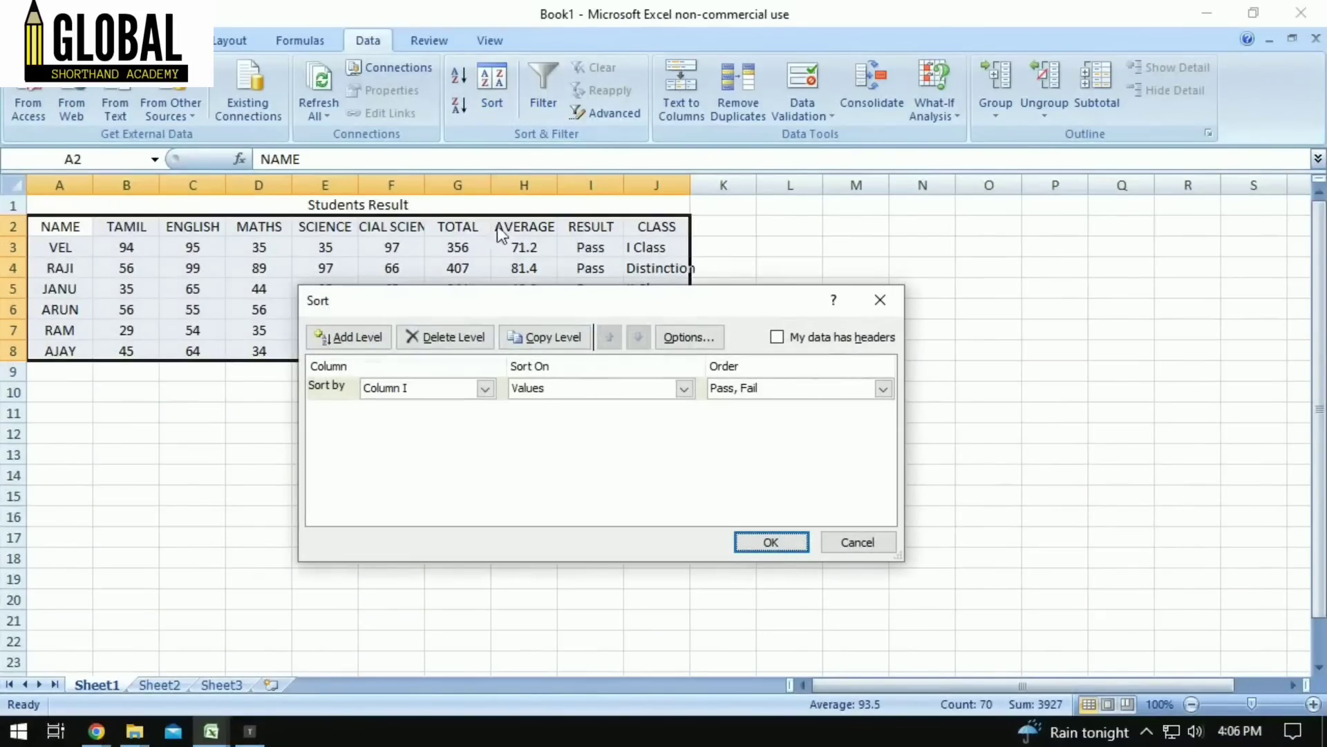
{"action": "left_click", "coordinate": [485, 389]}
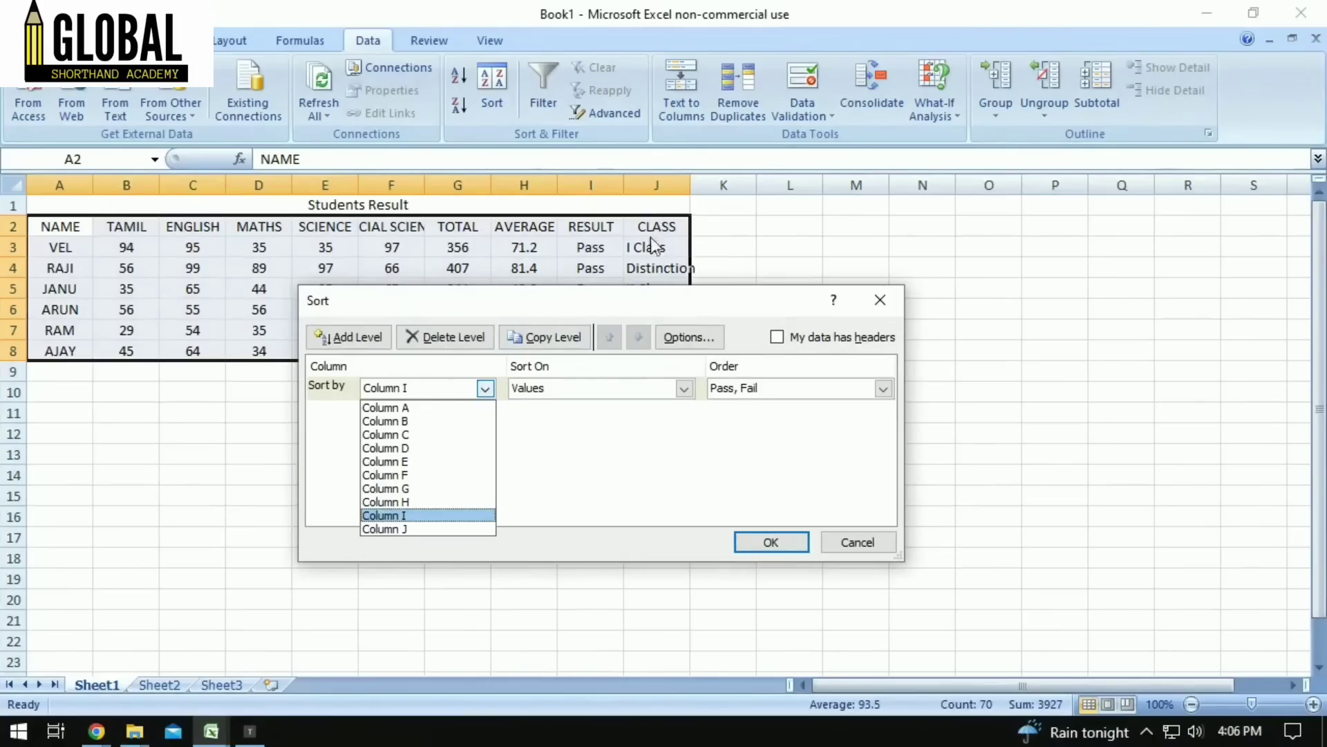
{"action": "left_click", "coordinate": [429, 531]}
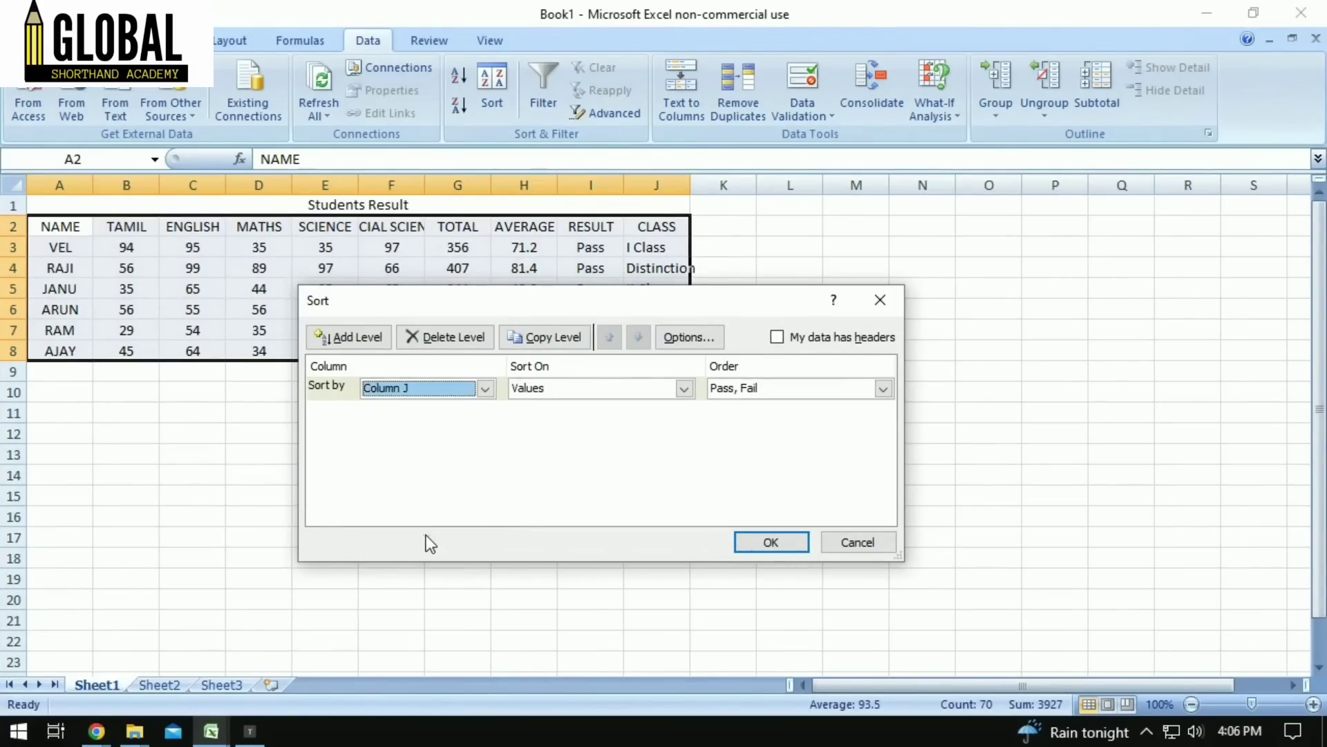
{"action": "left_click", "coordinate": [884, 388]}
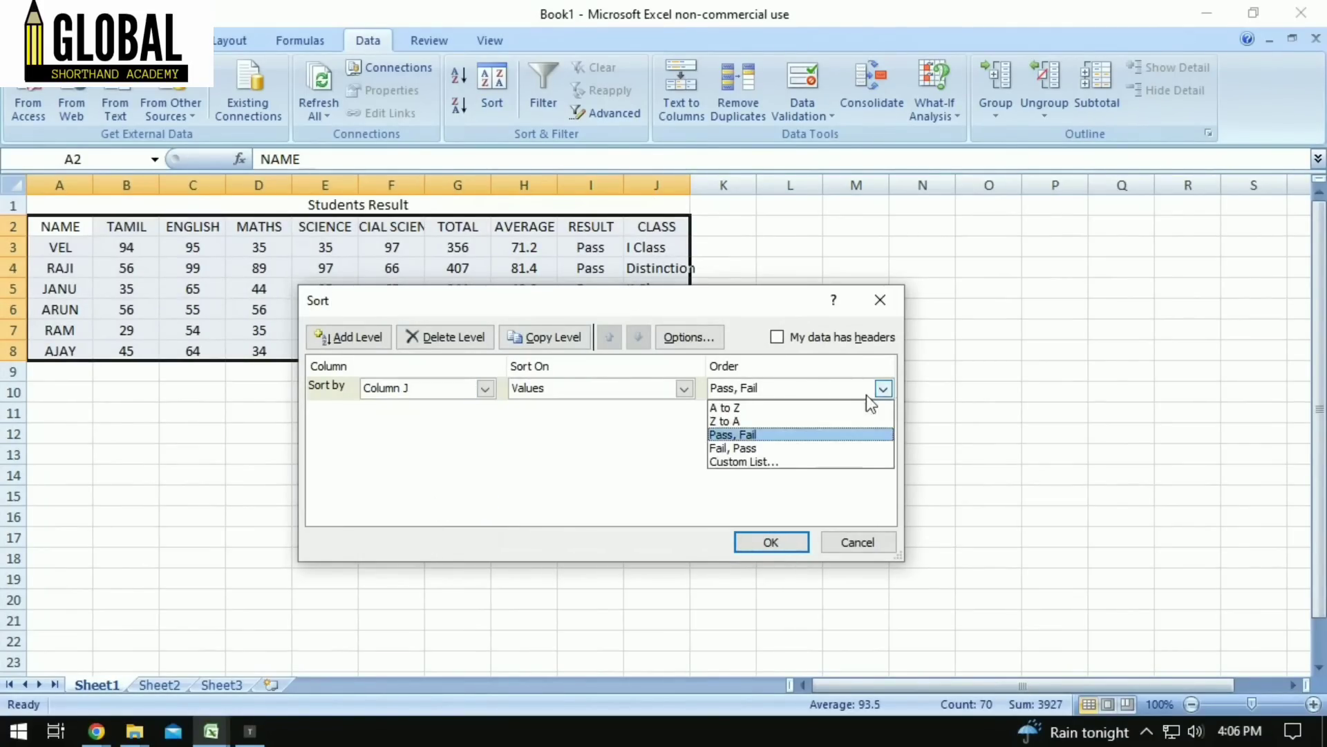
{"action": "left_click", "coordinate": [785, 461]}
{"action": "left_click", "coordinate": [565, 313]}
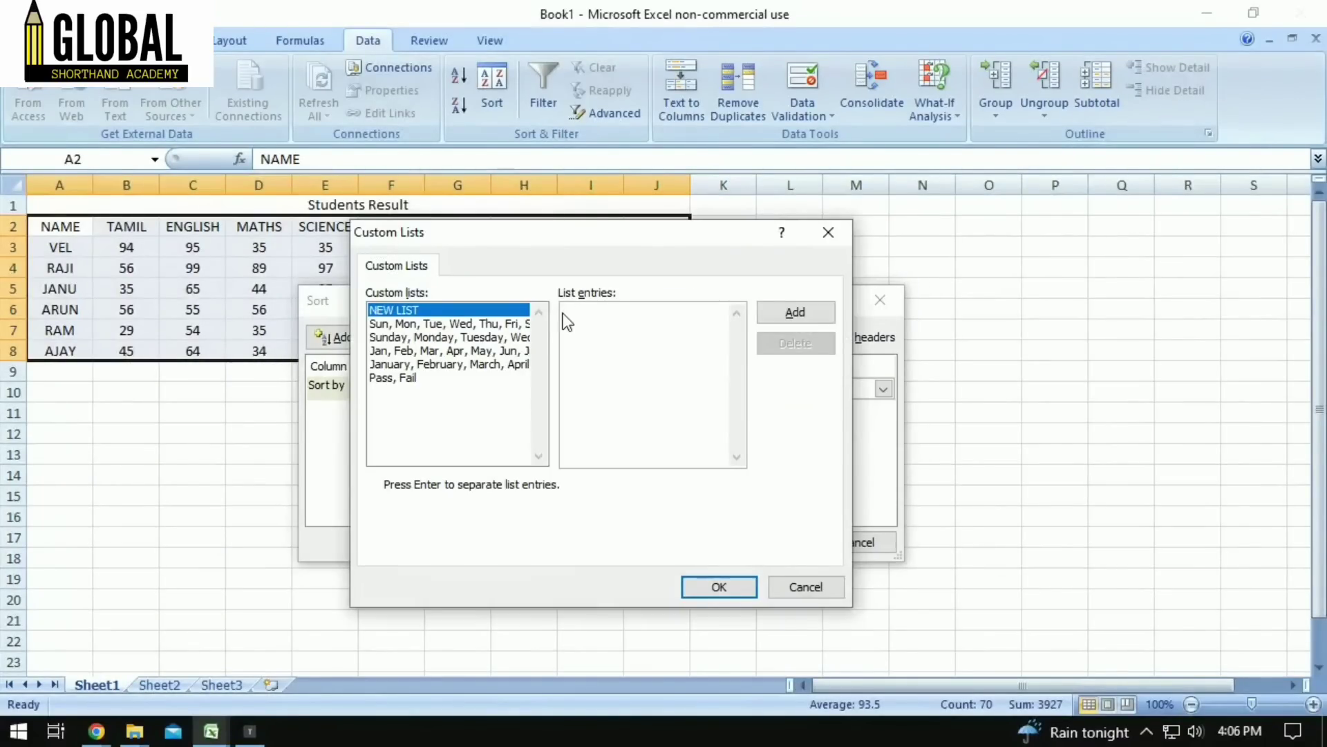
Add a custom list with the entries Distinction, I Class, II Class and Fail.
{"action": "type", "text": "Disting="}
{"action": "key", "text": "BackSpace"}
{"action": "key", "text": "BackSpace"}
{"action": "key", "text": "BackSpace"}
{"action": "type", "text": "nction"}
{"action": "type", "text": "I Class"}
{"action": "key", "text": "Return"}
{"action": "type", "text": "II Class"}
{"action": "key", "text": "Return"}
{"action": "type", "text": "Fao;"}
{"action": "key", "text": "BackSpace"}
{"action": "key", "text": "BackSpace"}
{"action": "type", "text": "il"}
{"action": "left_click", "coordinate": [795, 312]}
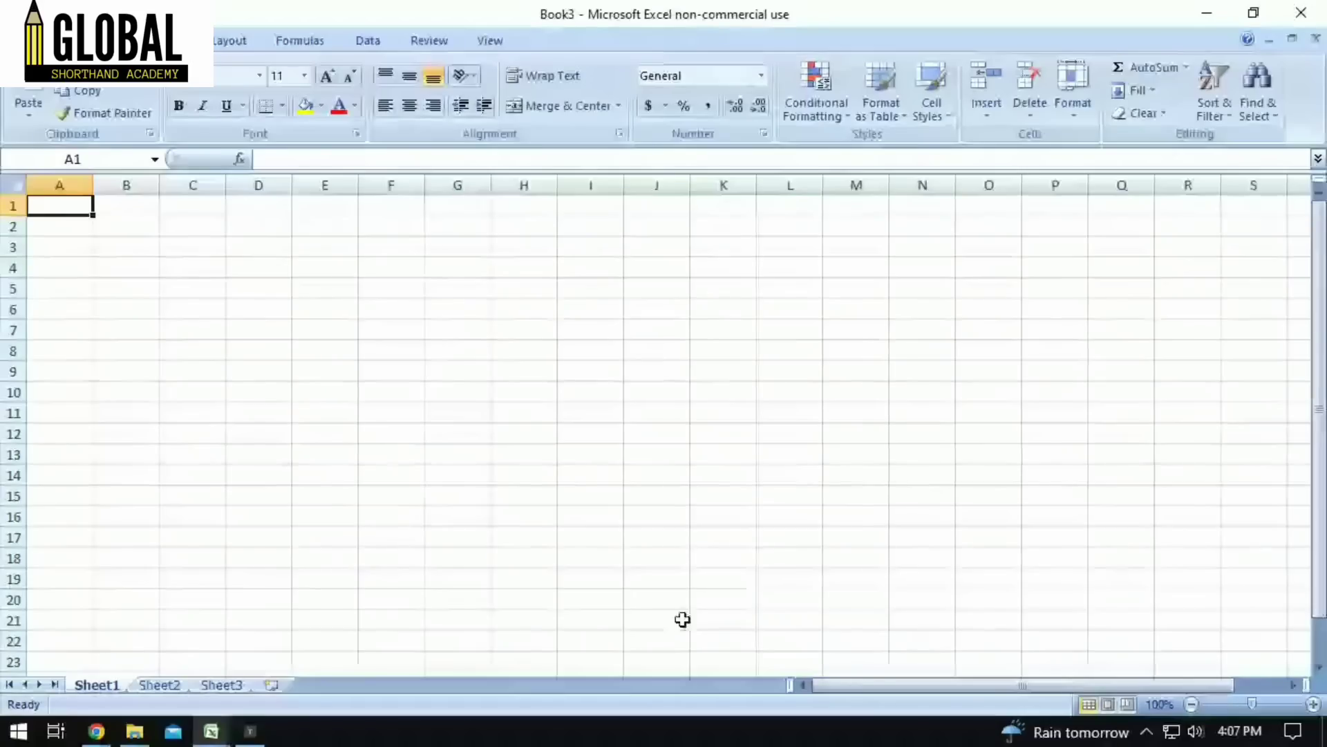
Apply the column J sort in the order Distinction, I Class, II Class, Fail to the selection that includes the header row.
{"action": "mouse_move", "coordinate": [211, 731]}
{"action": "left_click", "coordinate": [623, 657]}
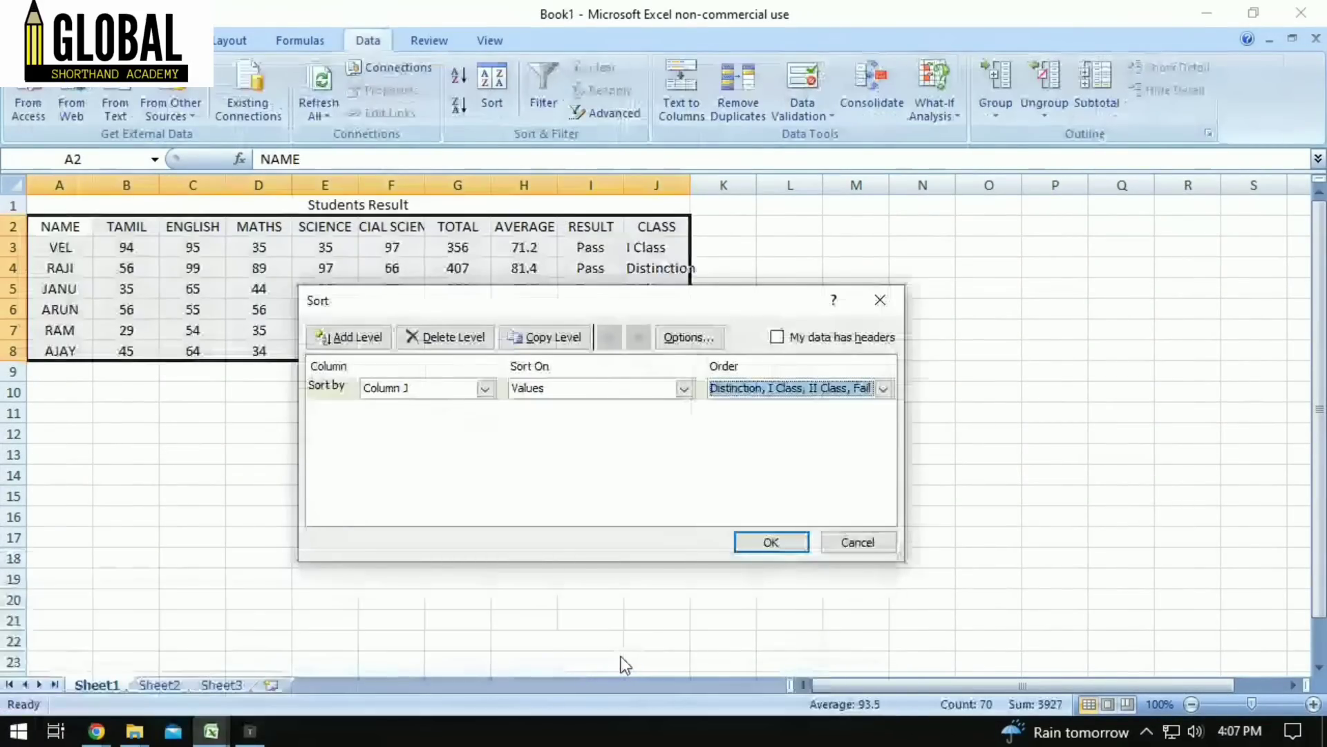
{"action": "left_click", "coordinate": [771, 542]}
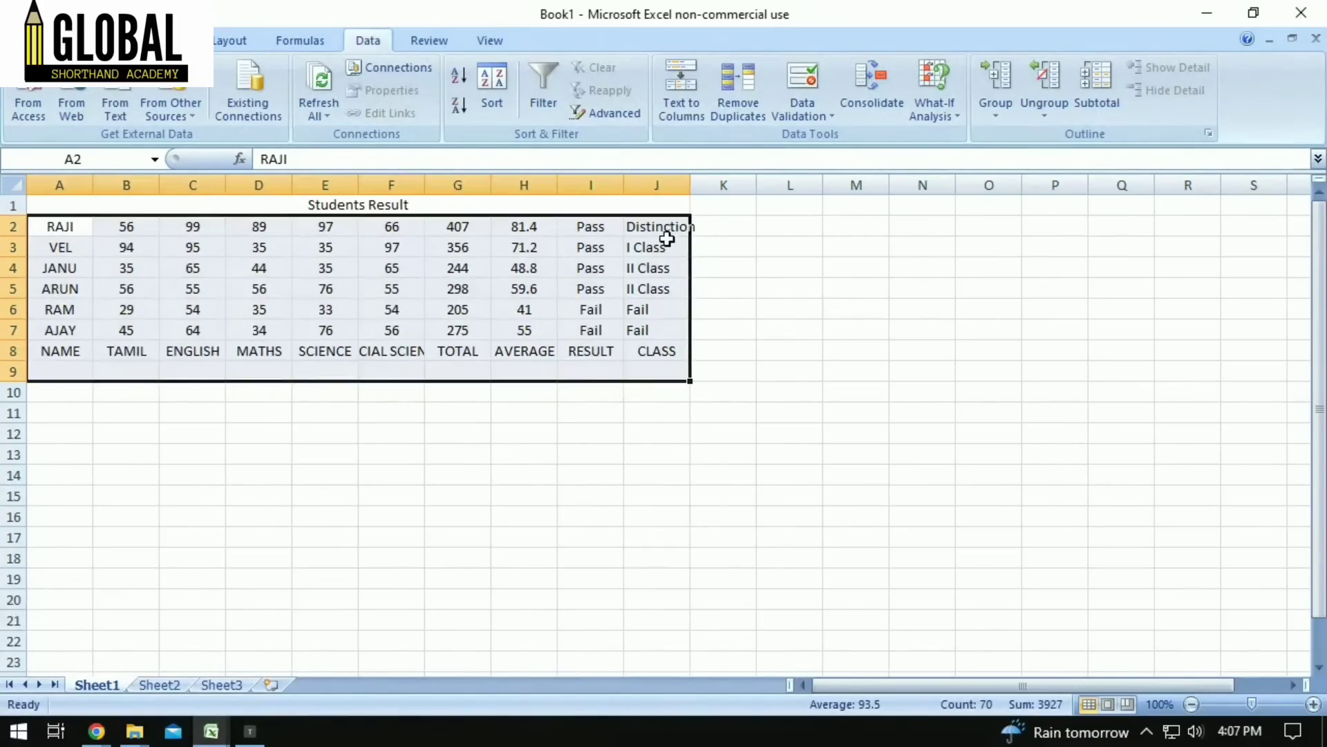
{"action": "left_click", "coordinate": [657, 454]}
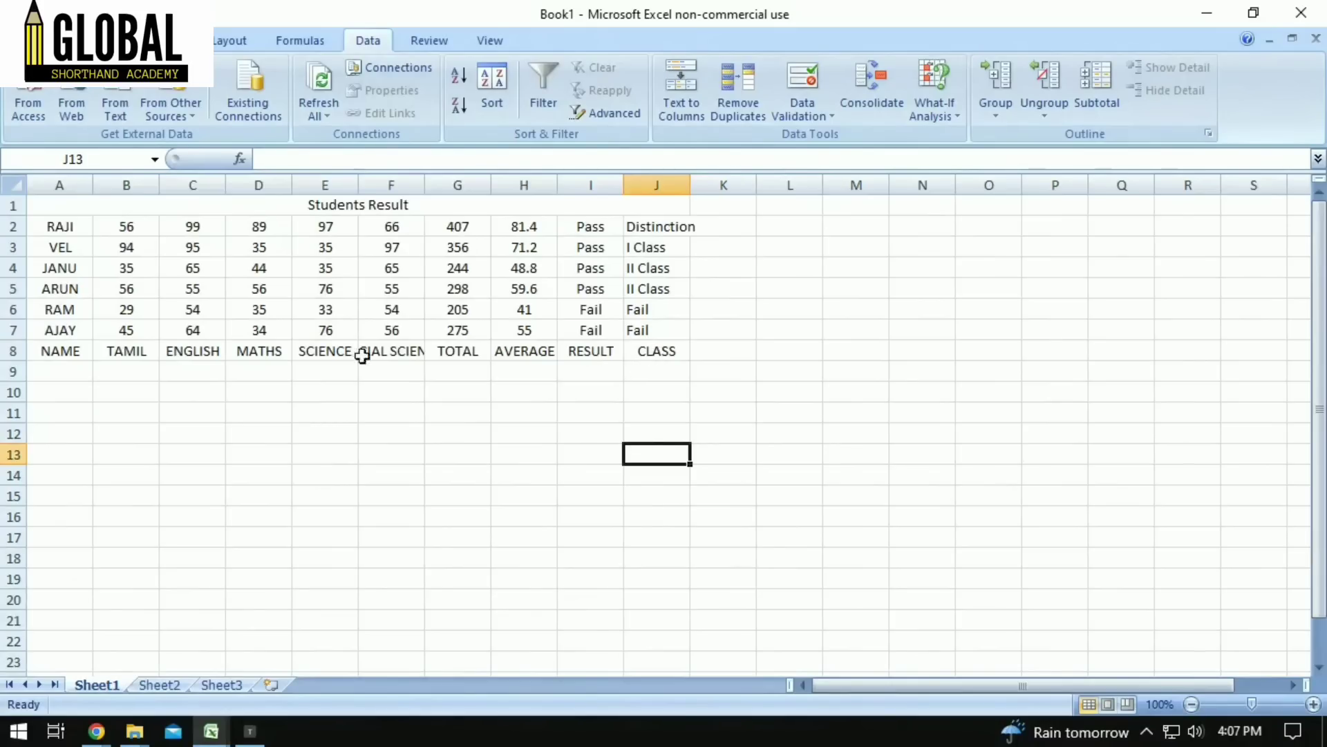
Undo the last sort, which included the header row.
{"action": "left_click", "coordinate": [46, 230]}
{"action": "left_click_drag", "start_coordinate": [46, 229], "coordinate": [662, 355]}
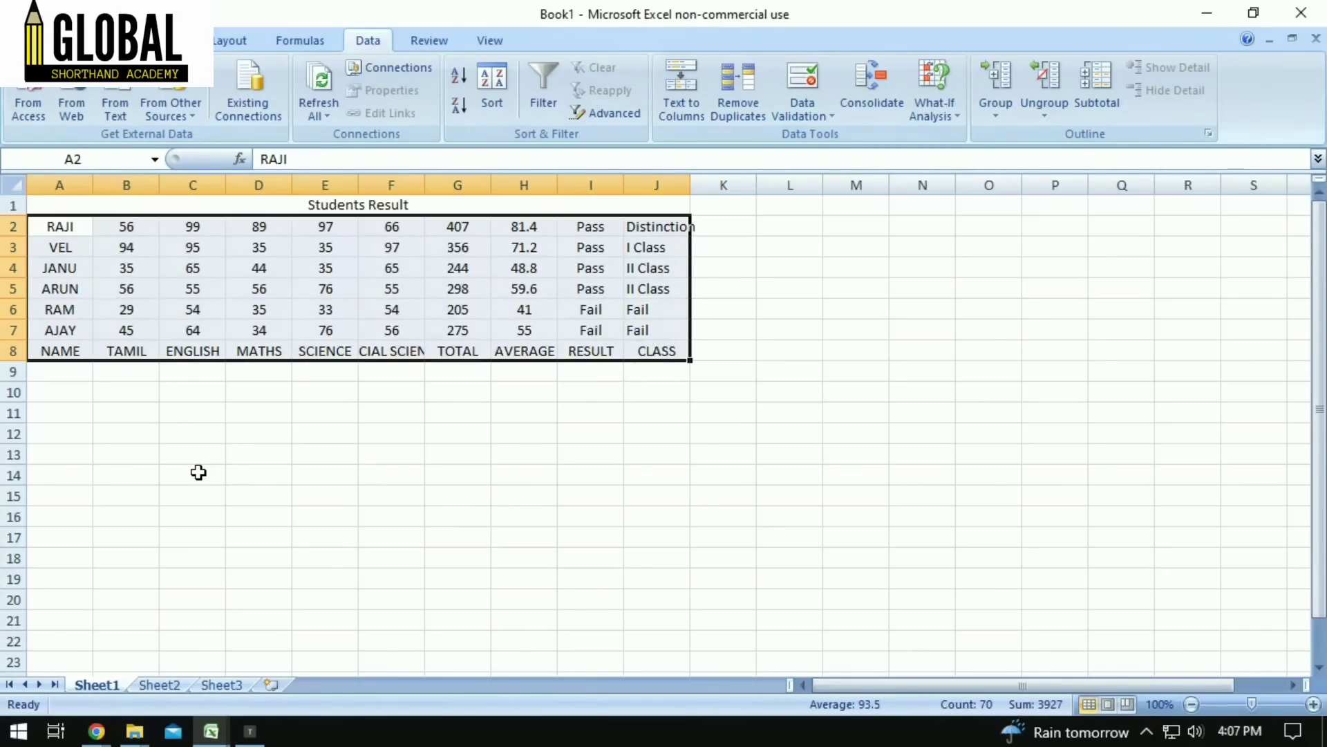
{"action": "key", "text": "ctrl+z"}
{"action": "left_click", "coordinate": [308, 433]}
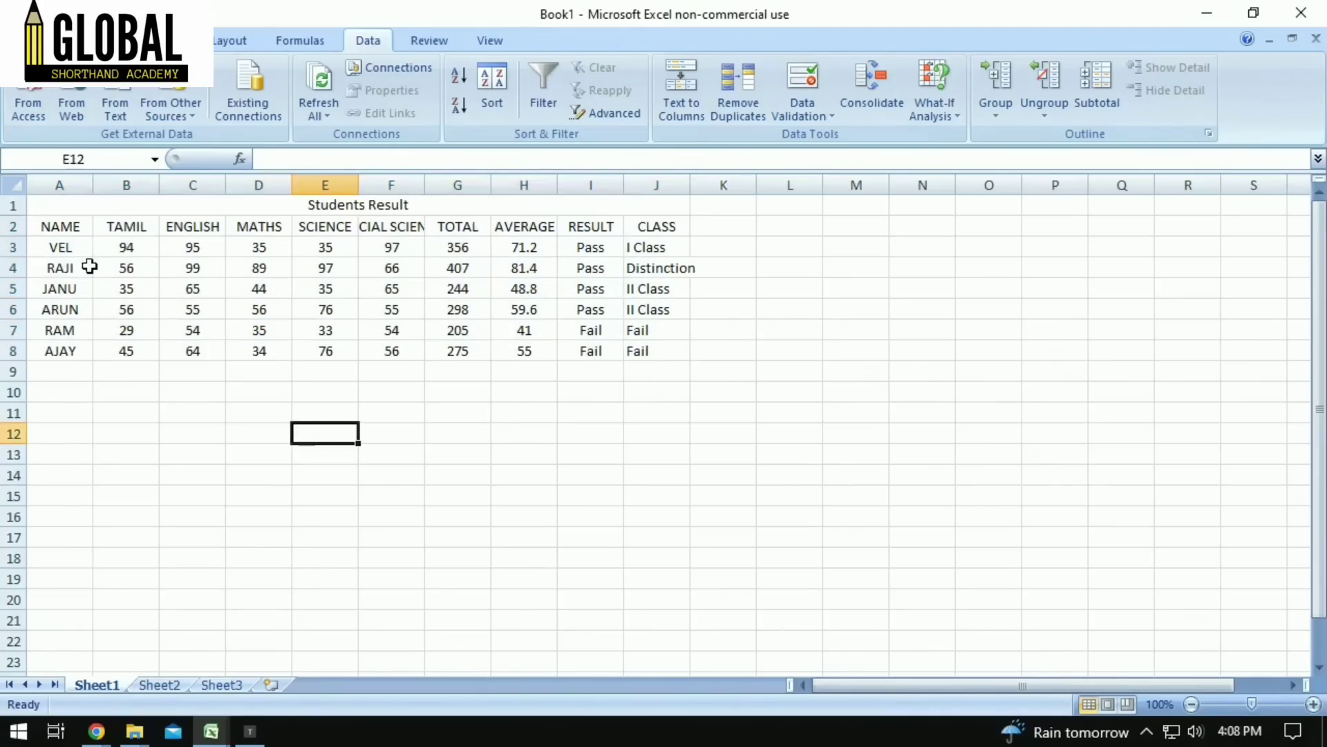
Sort only the student rows A3:J8 by column J using the custom list Distinction, I Class, II Class, Fail.
{"action": "left_click_drag", "start_coordinate": [48, 249], "coordinate": [648, 345]}
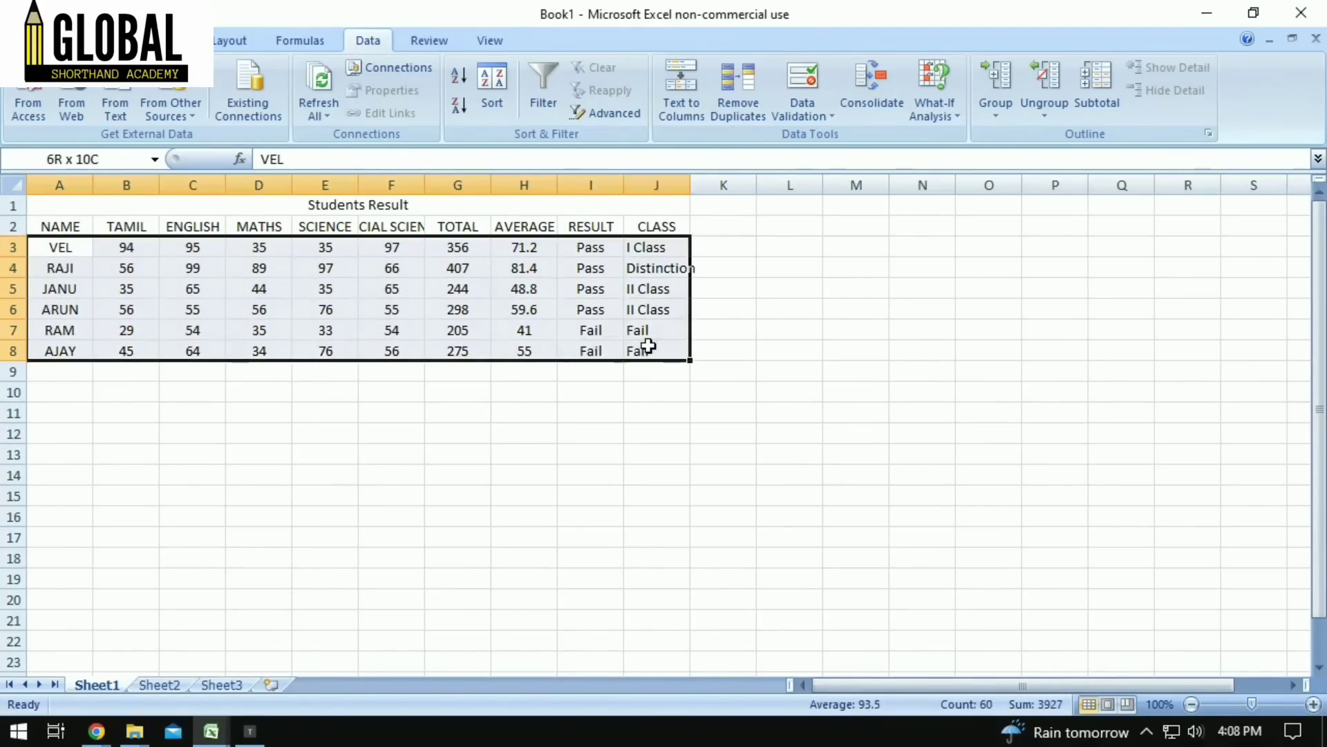
{"action": "left_click", "coordinate": [484, 105]}
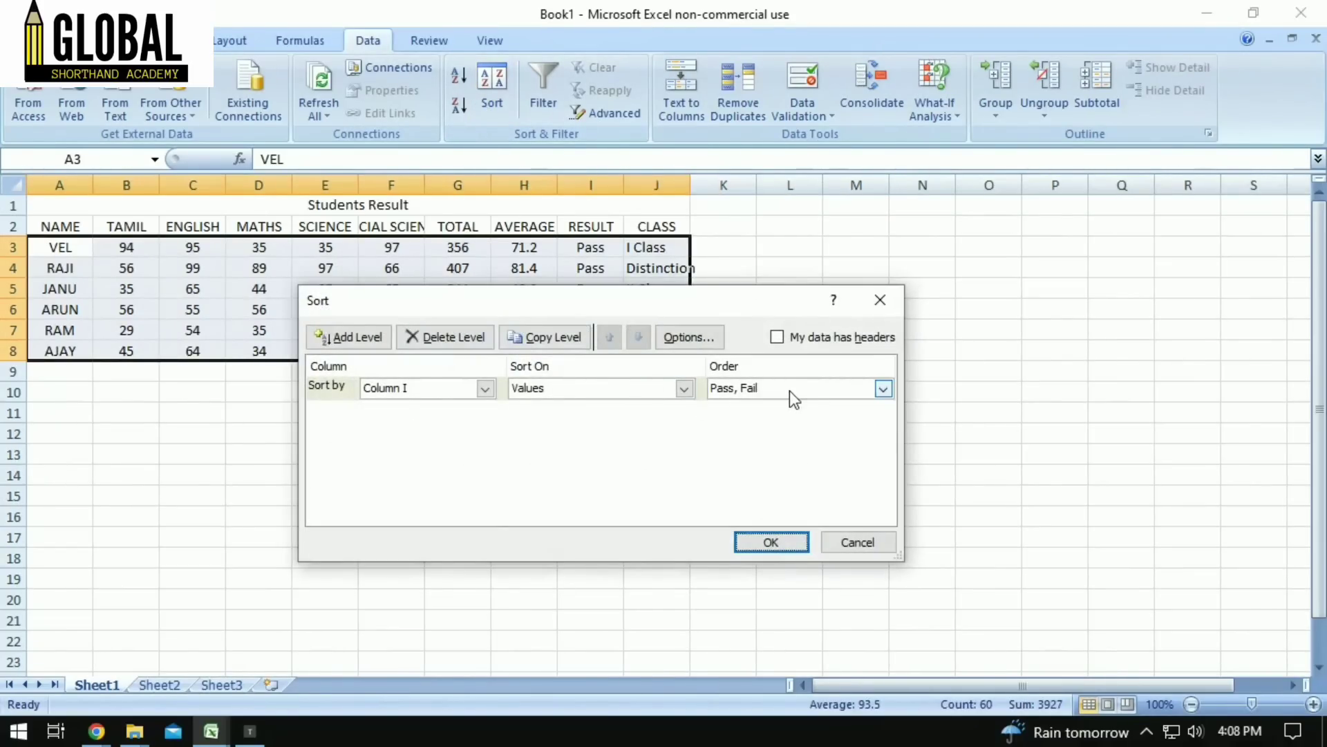
{"action": "left_click", "coordinate": [486, 388]}
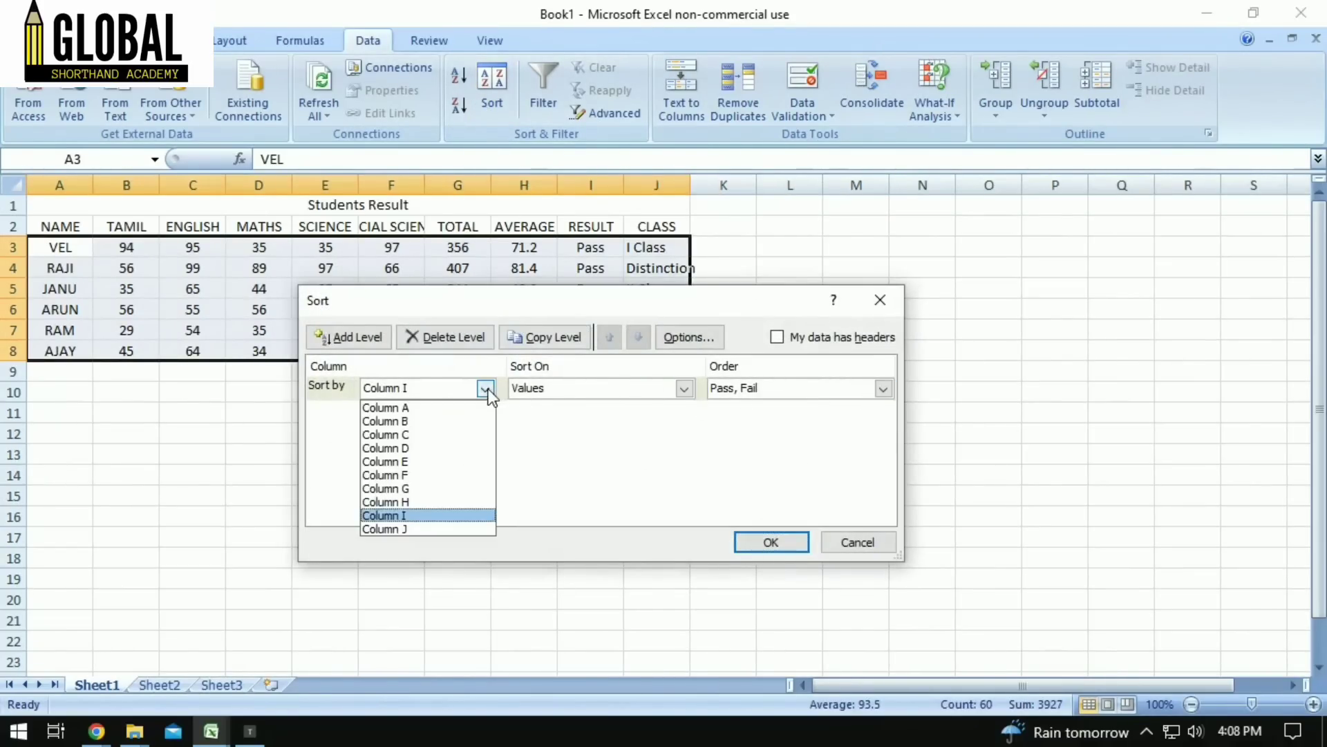
{"action": "left_click", "coordinate": [450, 528]}
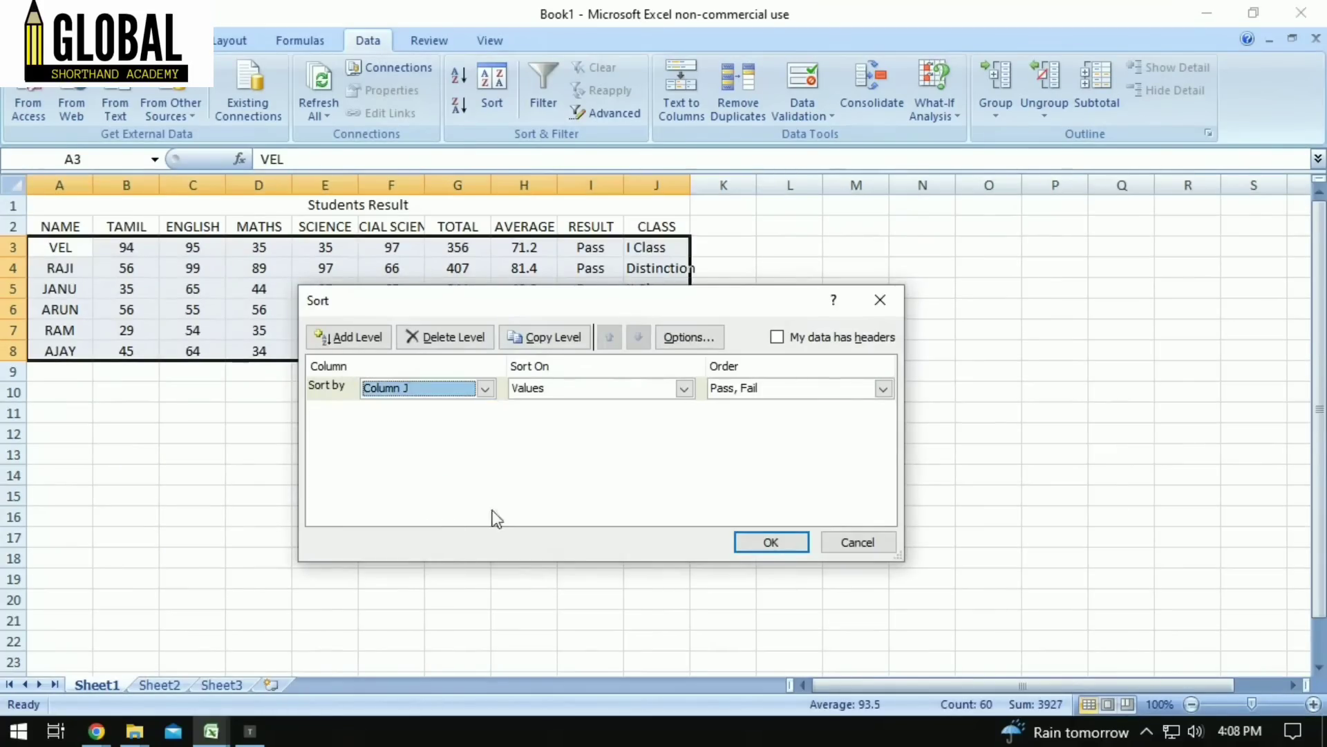
{"action": "left_click", "coordinate": [883, 389]}
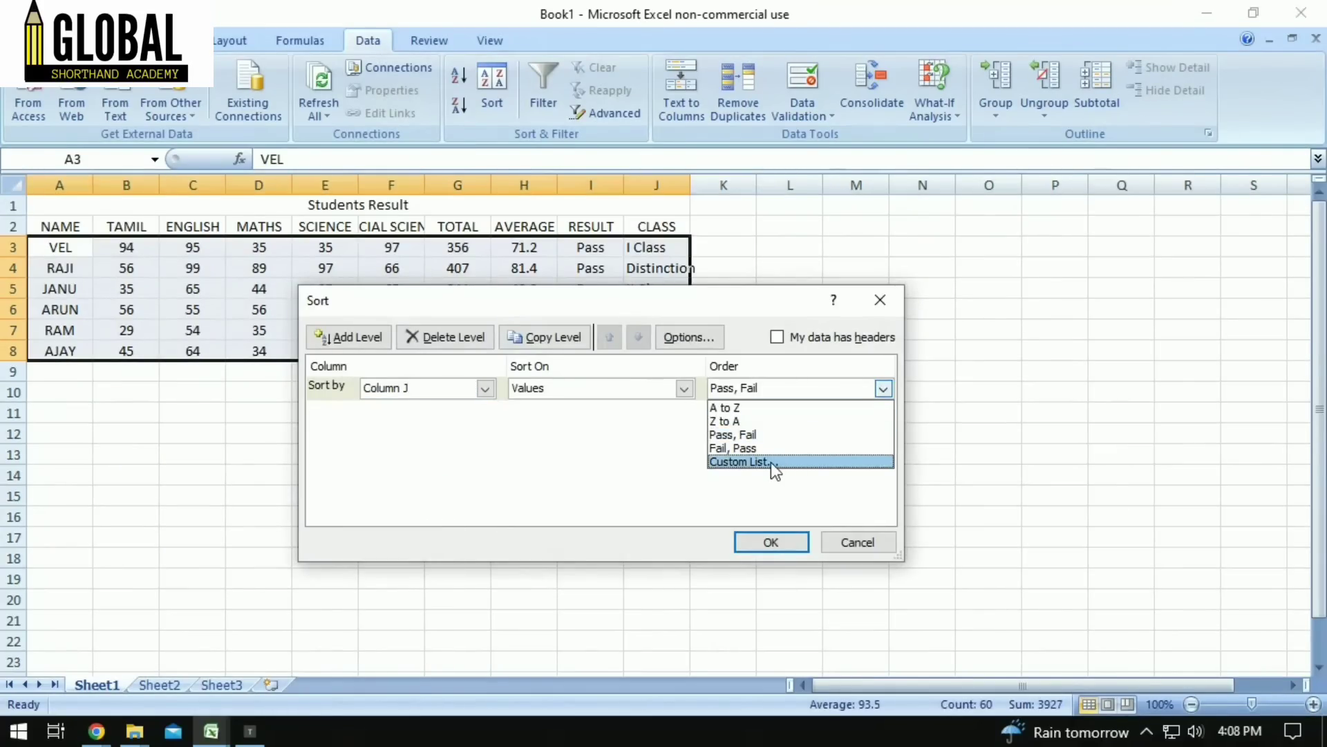
{"action": "left_click", "coordinate": [771, 462]}
{"action": "left_click", "coordinate": [424, 392]}
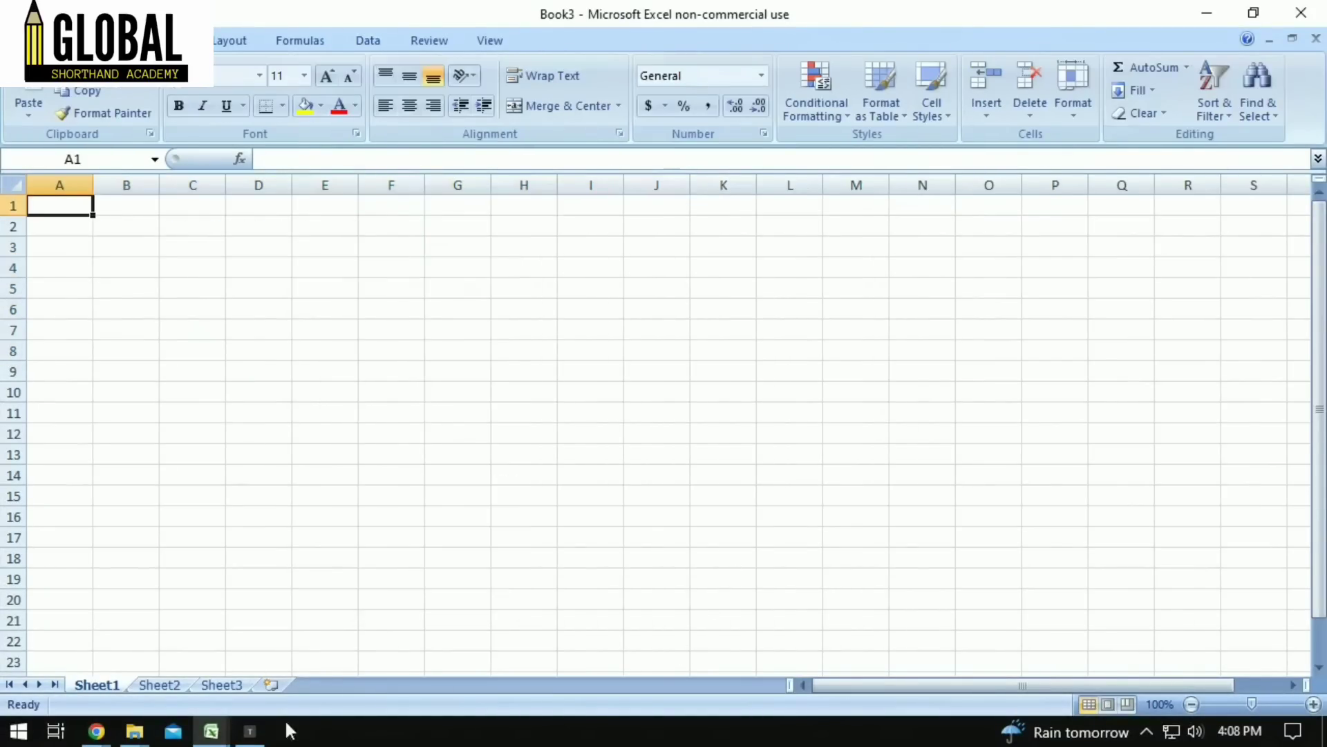
{"action": "mouse_move", "coordinate": [214, 730]}
{"action": "left_click", "coordinate": [584, 683]}
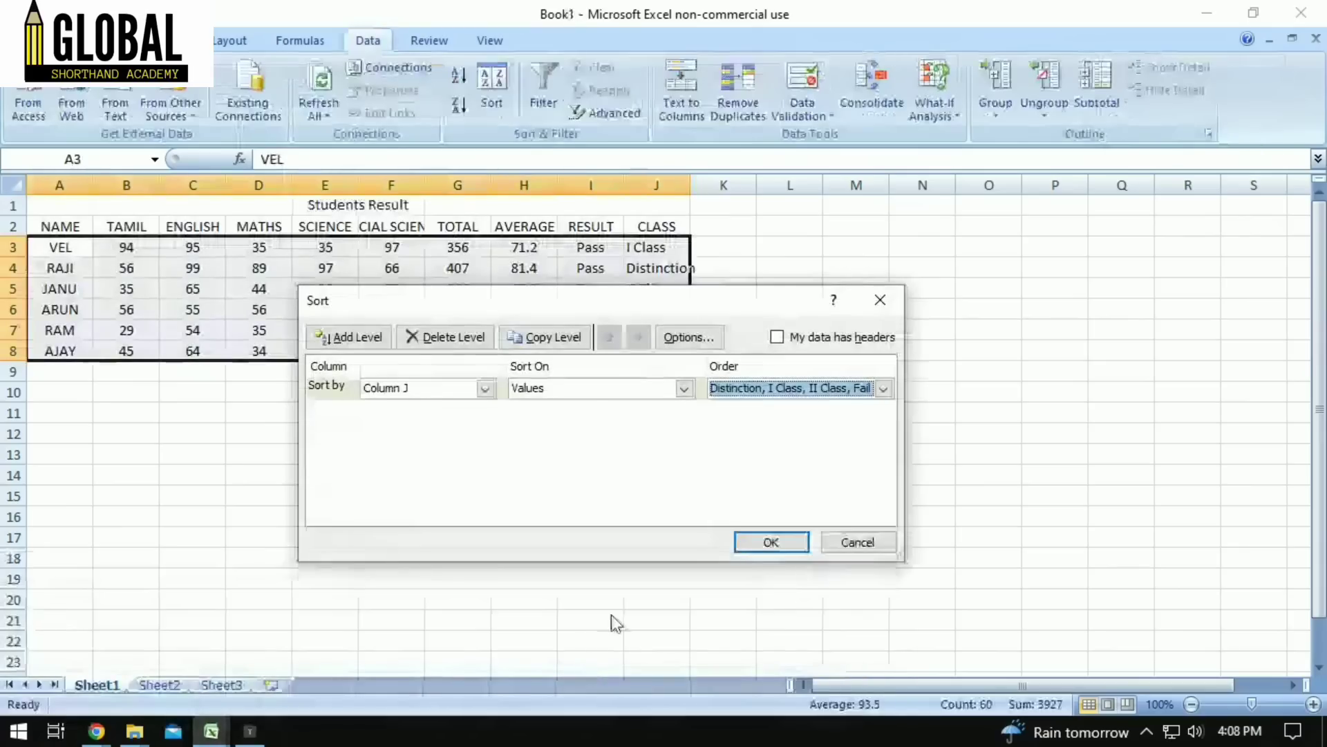
{"action": "left_click", "coordinate": [765, 540]}
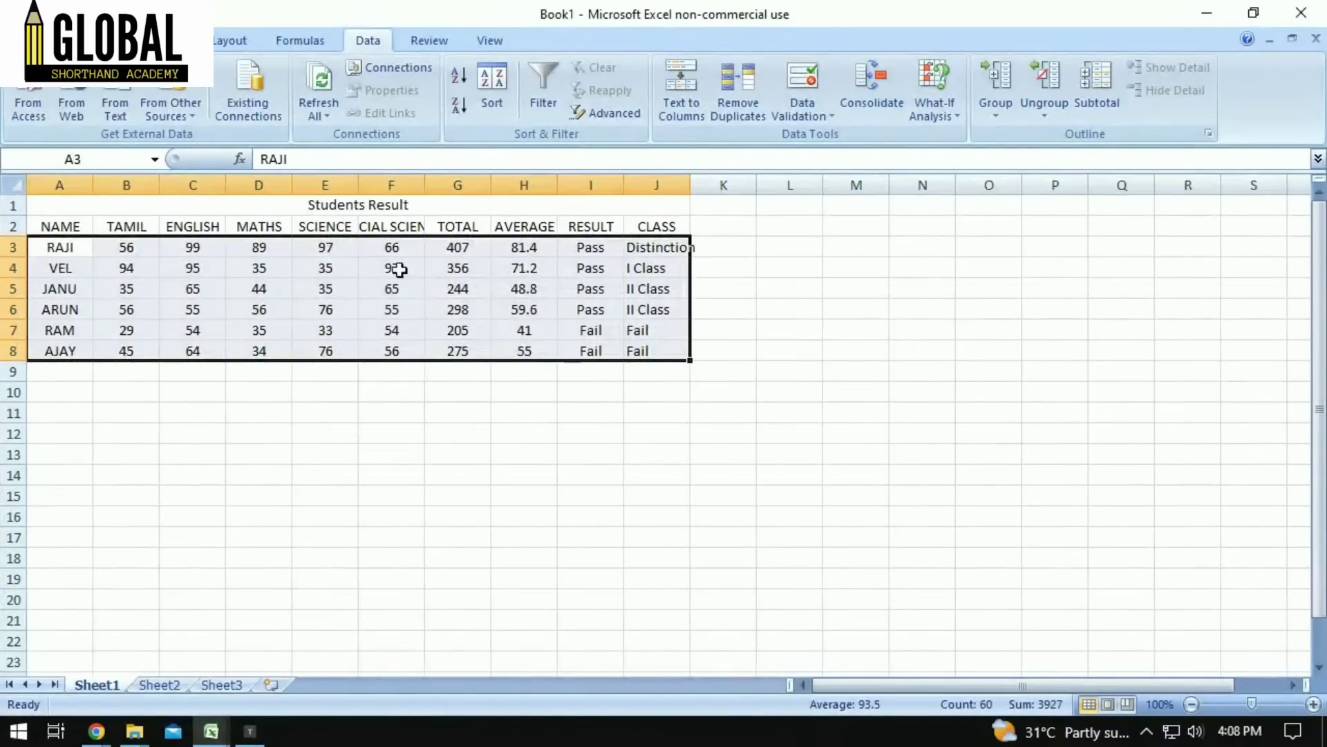
{"action": "left_click", "coordinate": [502, 479]}
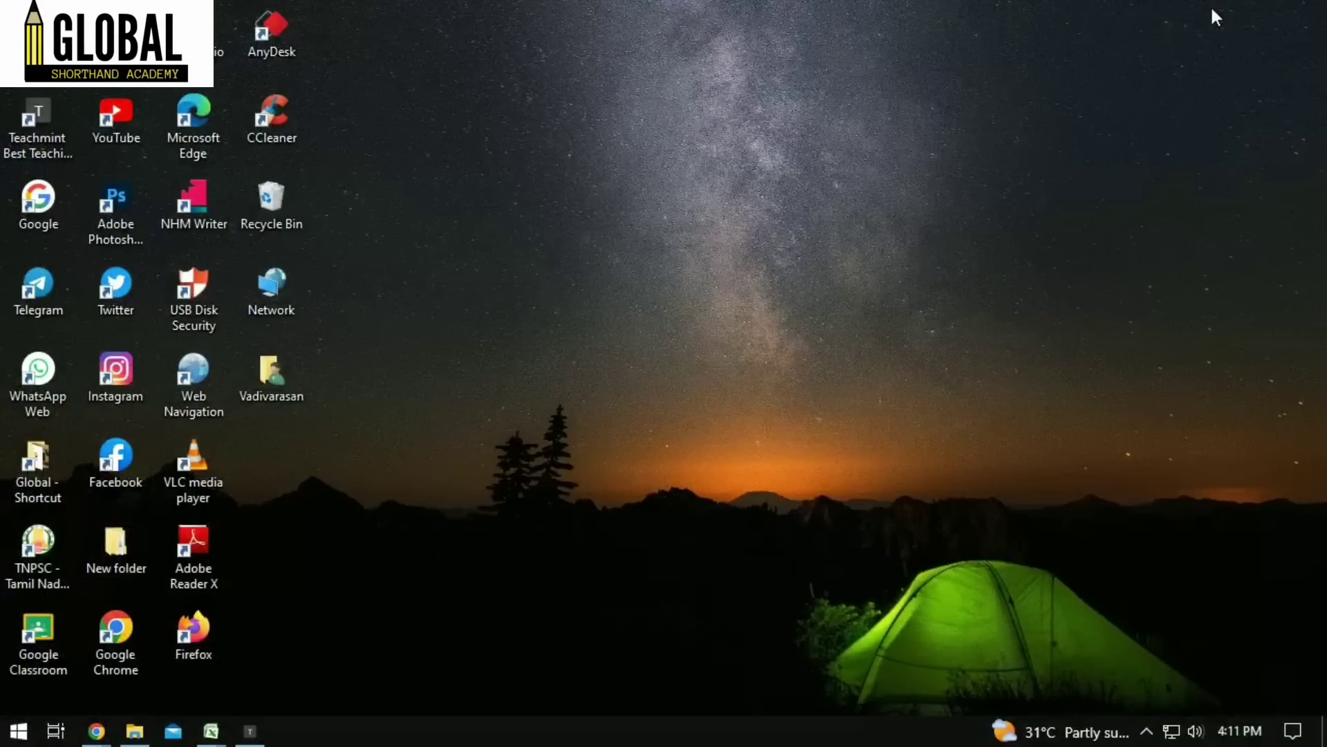
Launch Excel from the desktop with the Run command excel.
{"action": "key", "text": "super"}
{"action": "type", "text": "r"}
{"action": "key", "text": "super+r"}
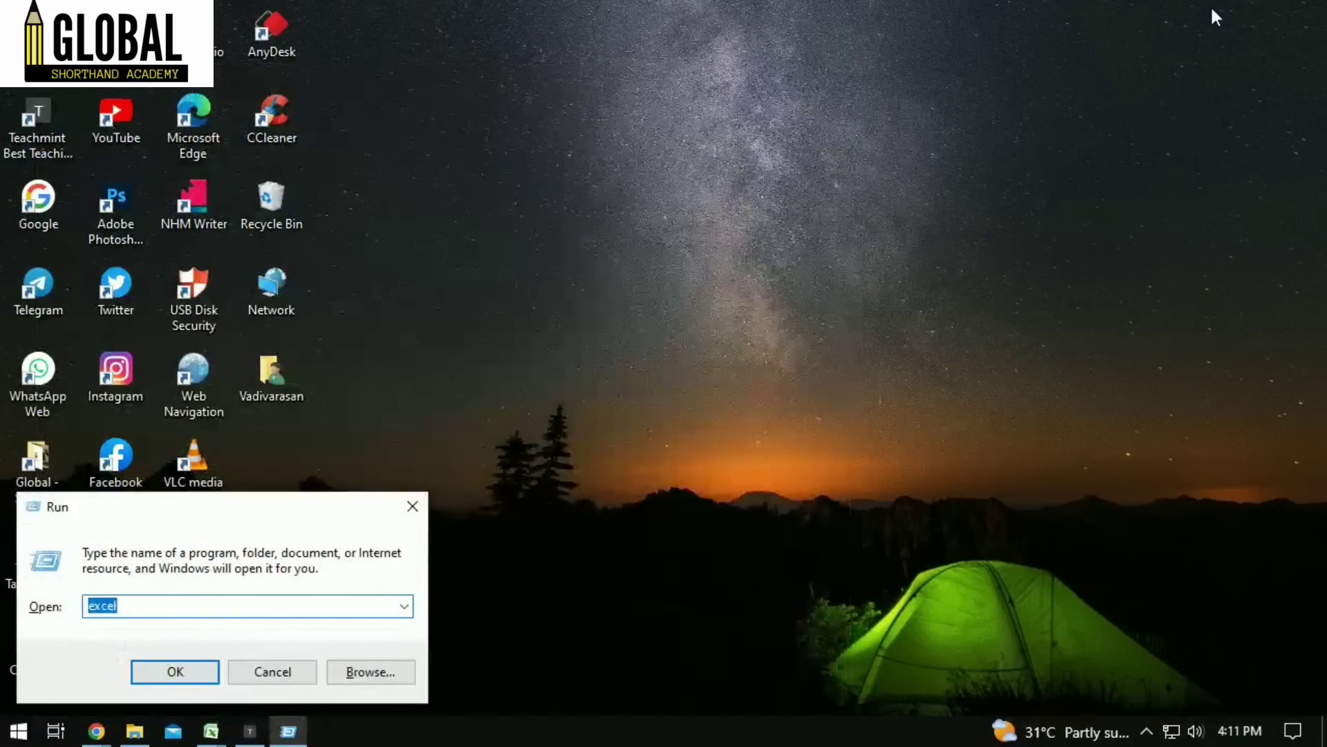
{"action": "key", "text": "Return"}
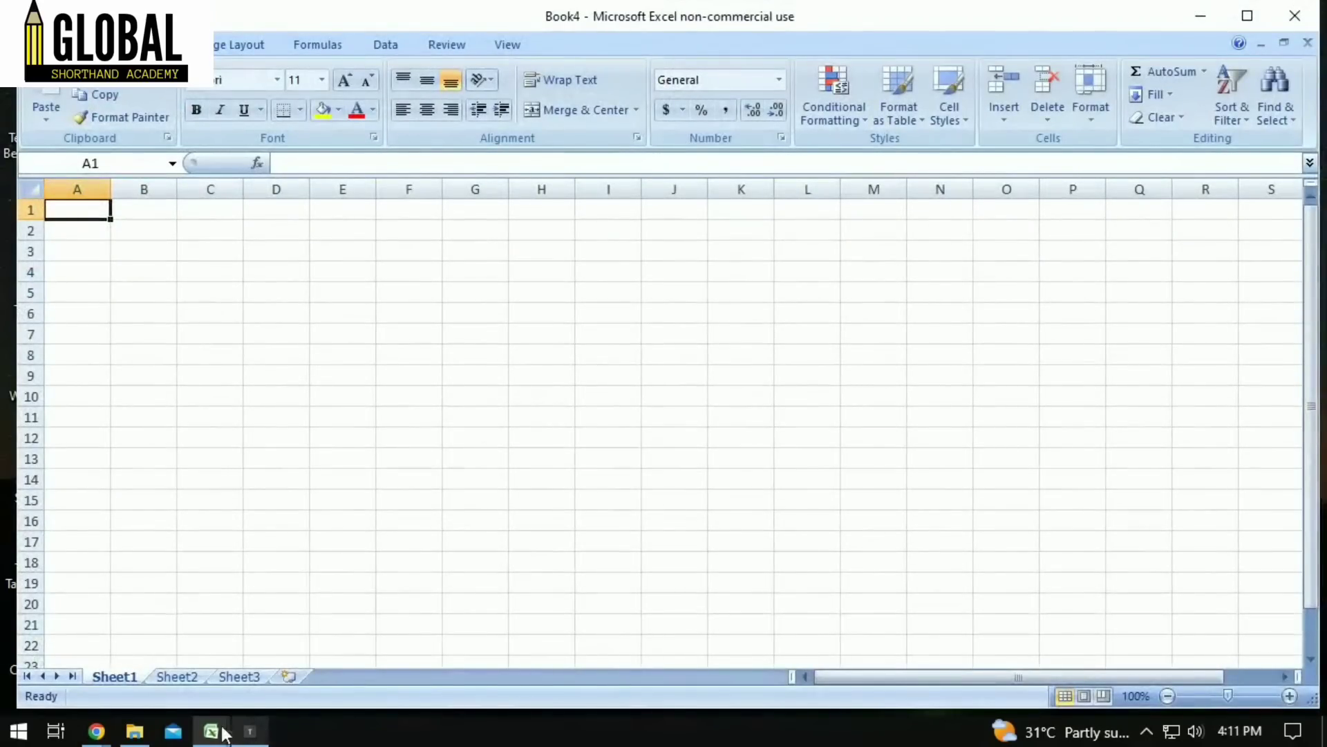
Switch to the open workbook that contains the Students Result table.
{"action": "mouse_move", "coordinate": [217, 726]}
{"action": "left_click", "coordinate": [371, 679]}
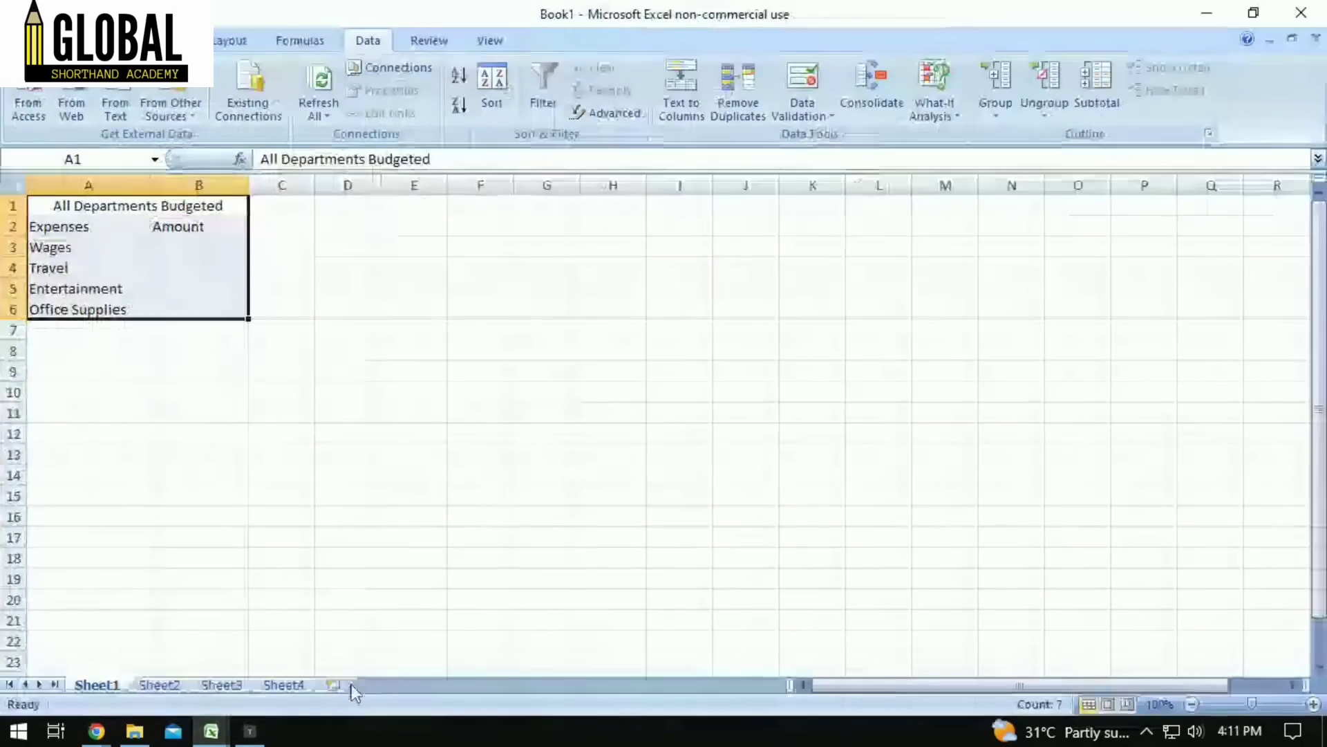
{"action": "mouse_move", "coordinate": [211, 729]}
{"action": "left_click", "coordinate": [579, 665]}
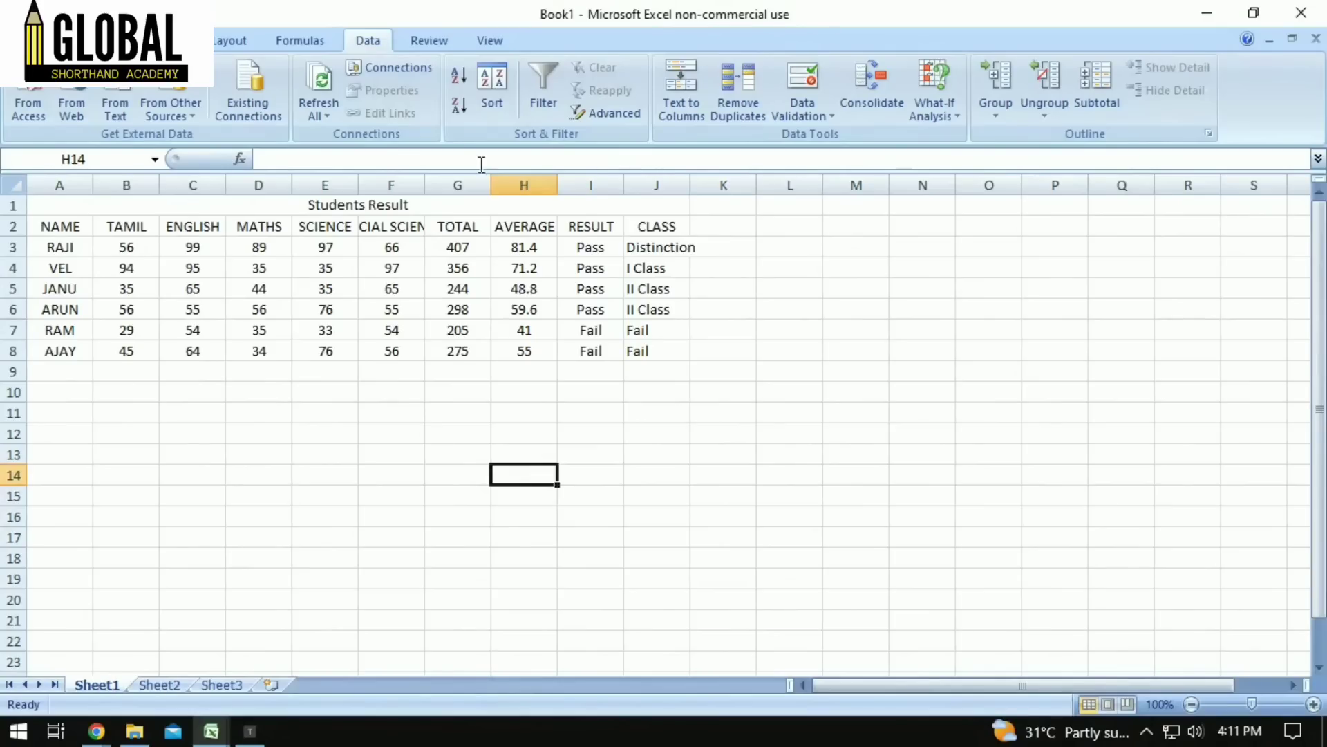
Turn on filtering for the Students Result table A2:J8, with row 2 as the header row.
{"action": "left_click", "coordinate": [541, 105]}
{"action": "left_click", "coordinate": [668, 419]}
{"action": "left_click_drag", "start_coordinate": [46, 234], "coordinate": [650, 346]}
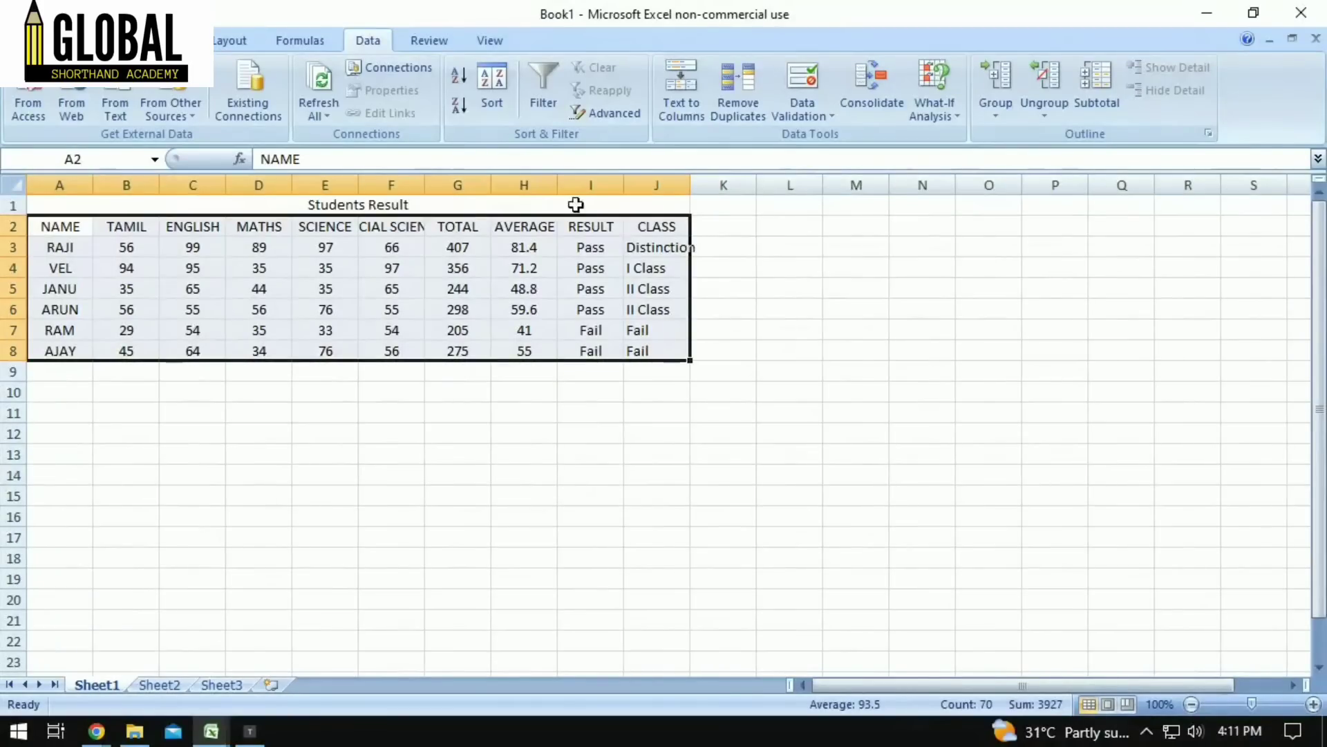
{"action": "left_click", "coordinate": [542, 103]}
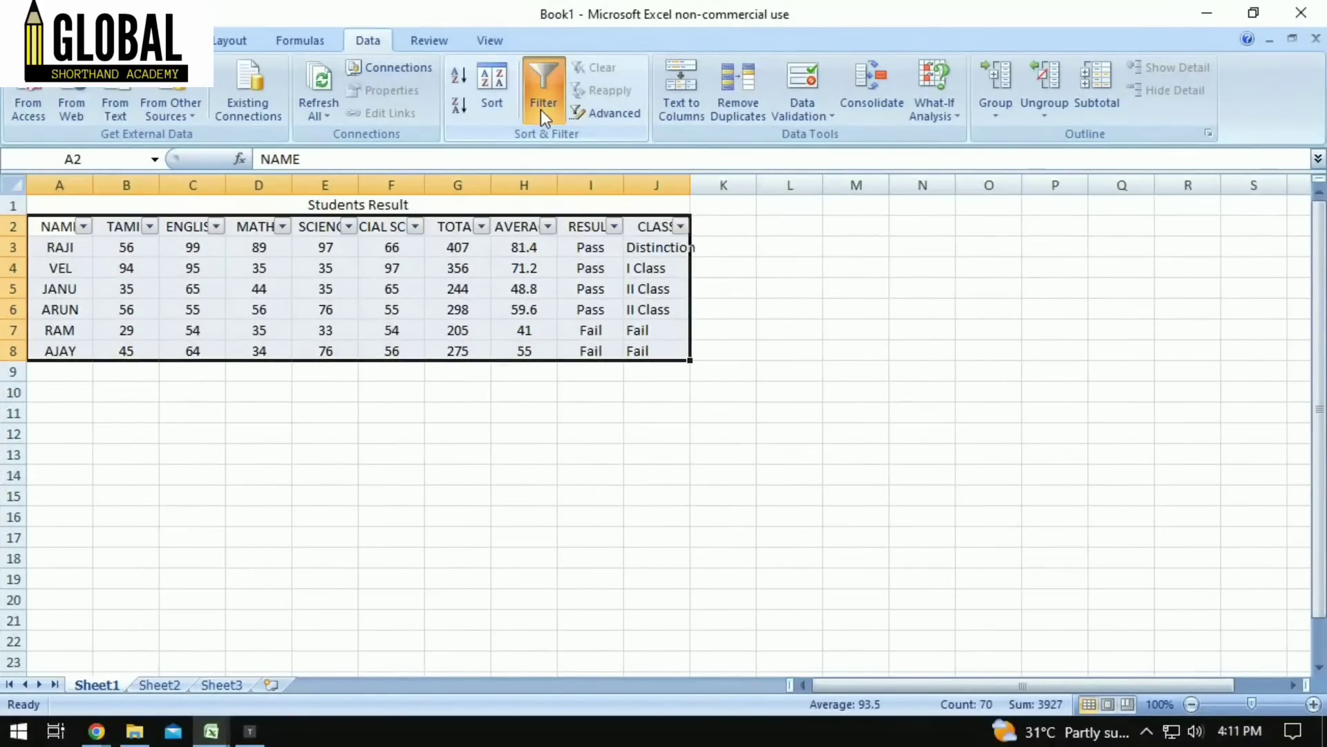
Sort the table by NAME from A to Z, and re-sort it by TAMIL from smallest to largest.
{"action": "left_click", "coordinate": [84, 227]}
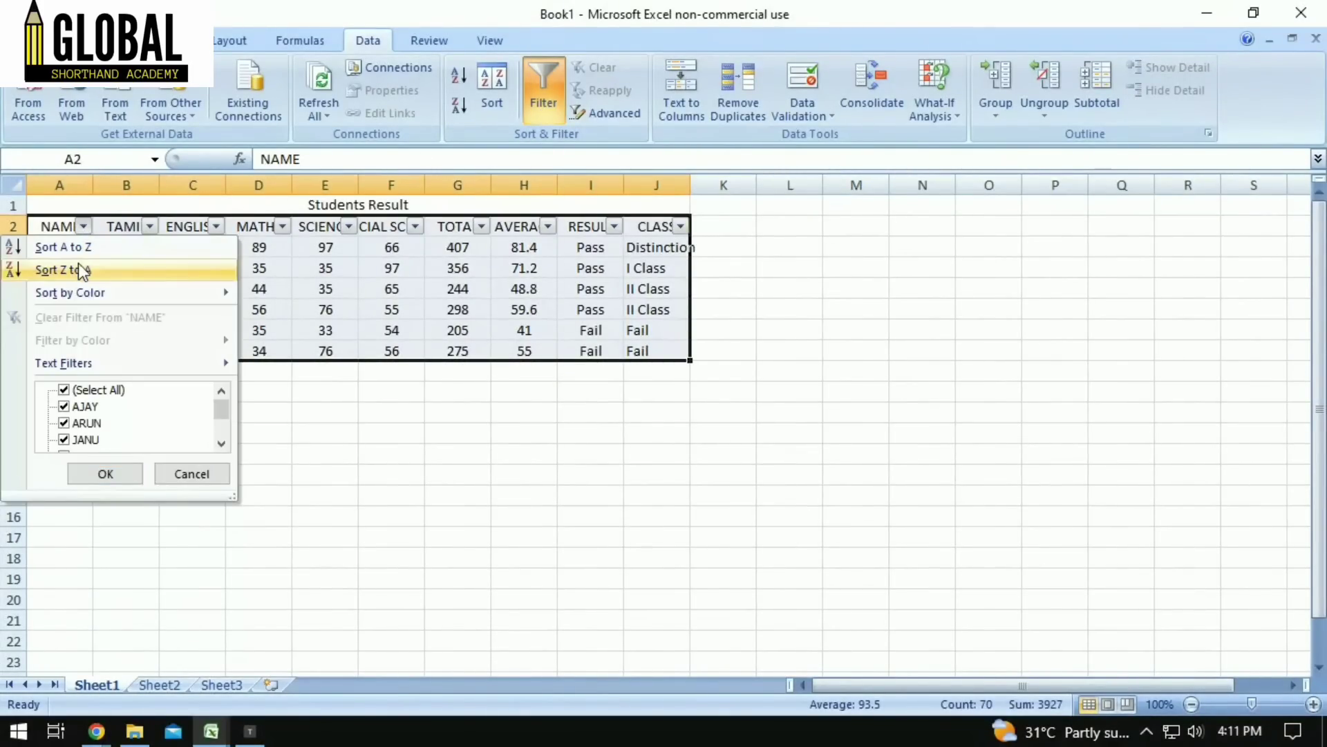
{"action": "left_click", "coordinate": [81, 249]}
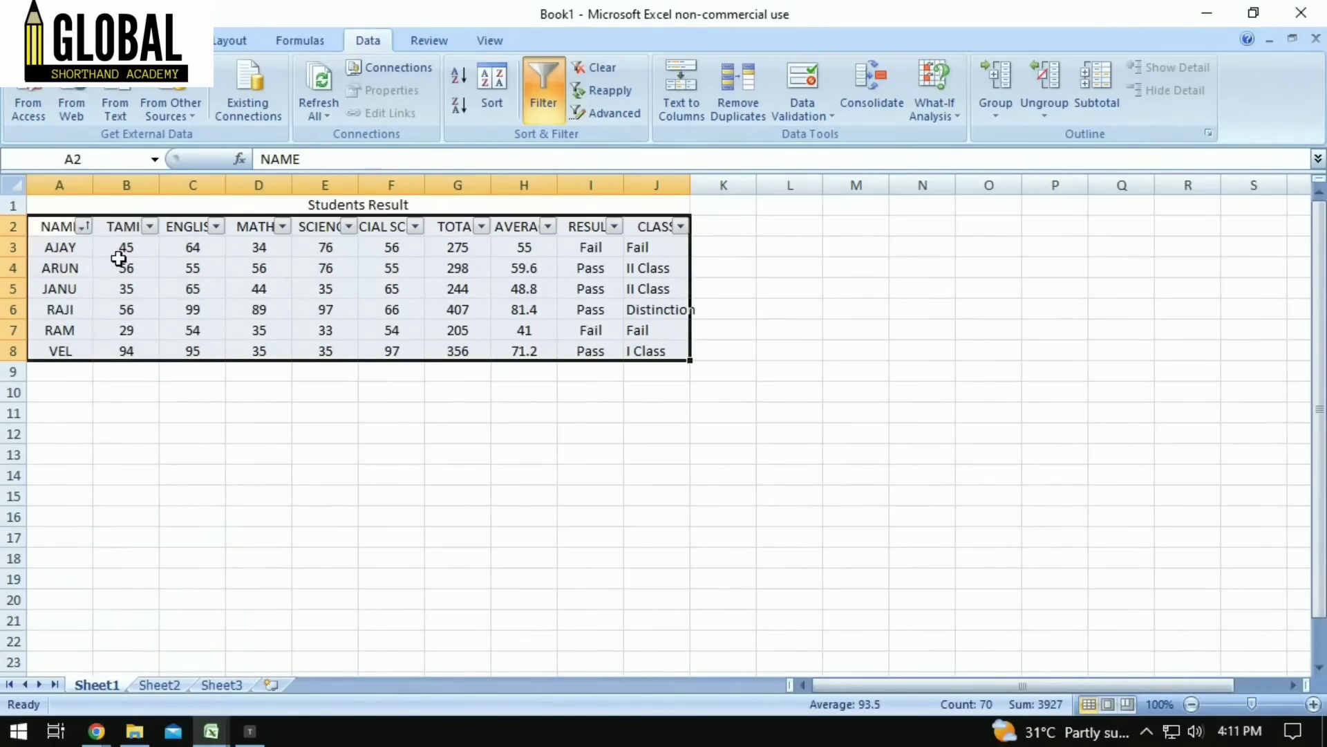
{"action": "left_click", "coordinate": [150, 227]}
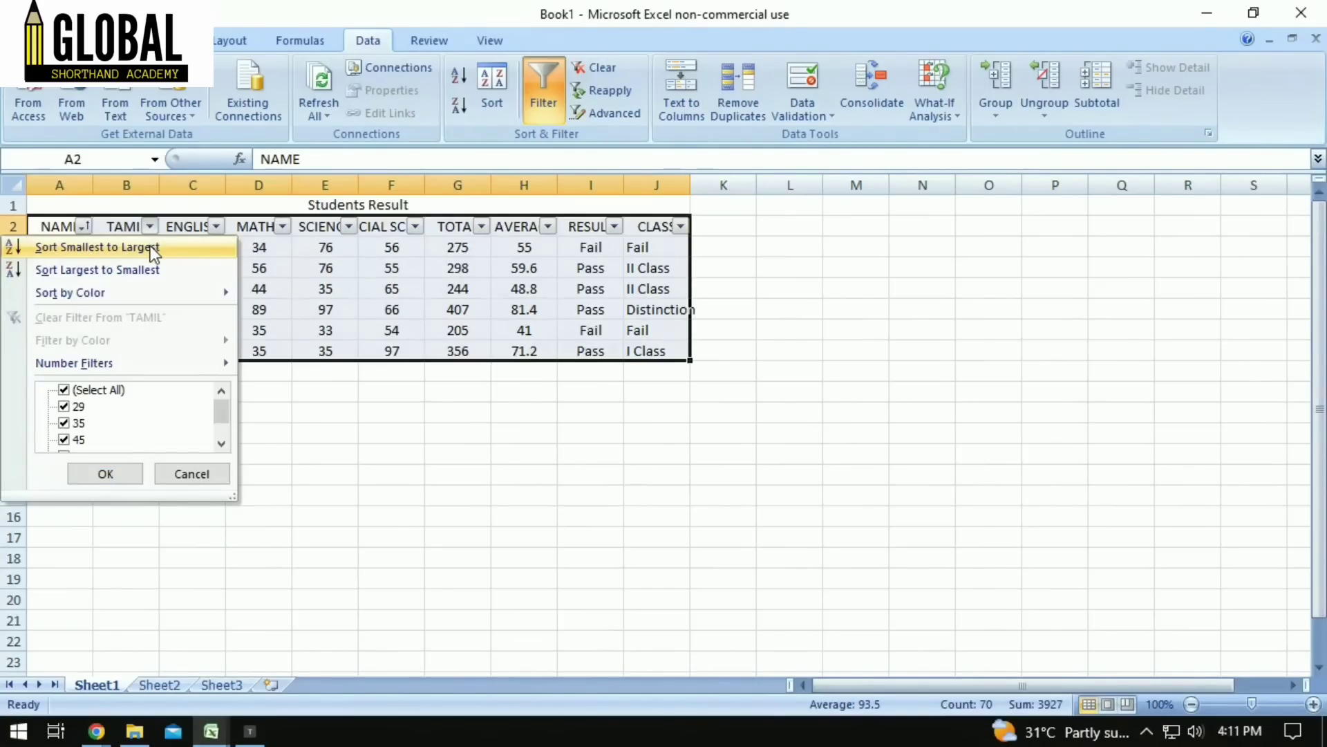
{"action": "left_click", "coordinate": [150, 246]}
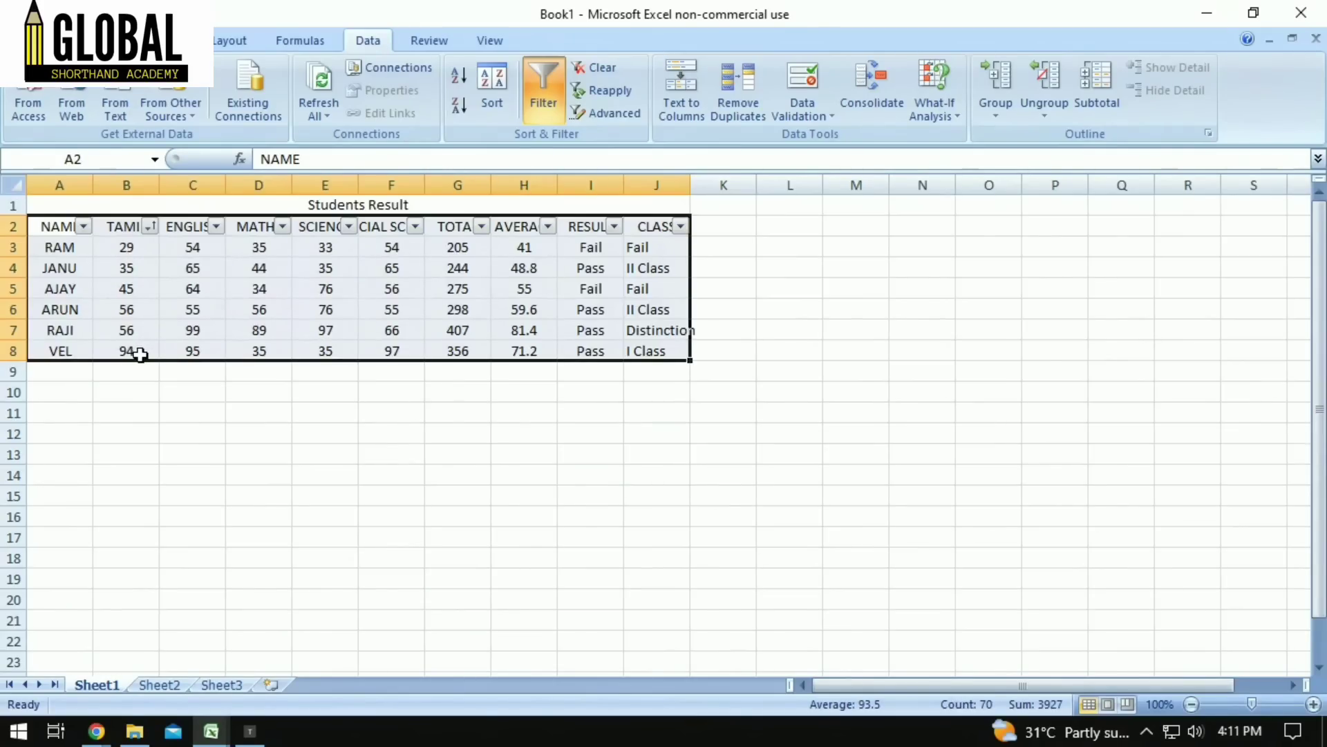
Filter the CLASS column to show only Distinction.
{"action": "left_click", "coordinate": [681, 228]}
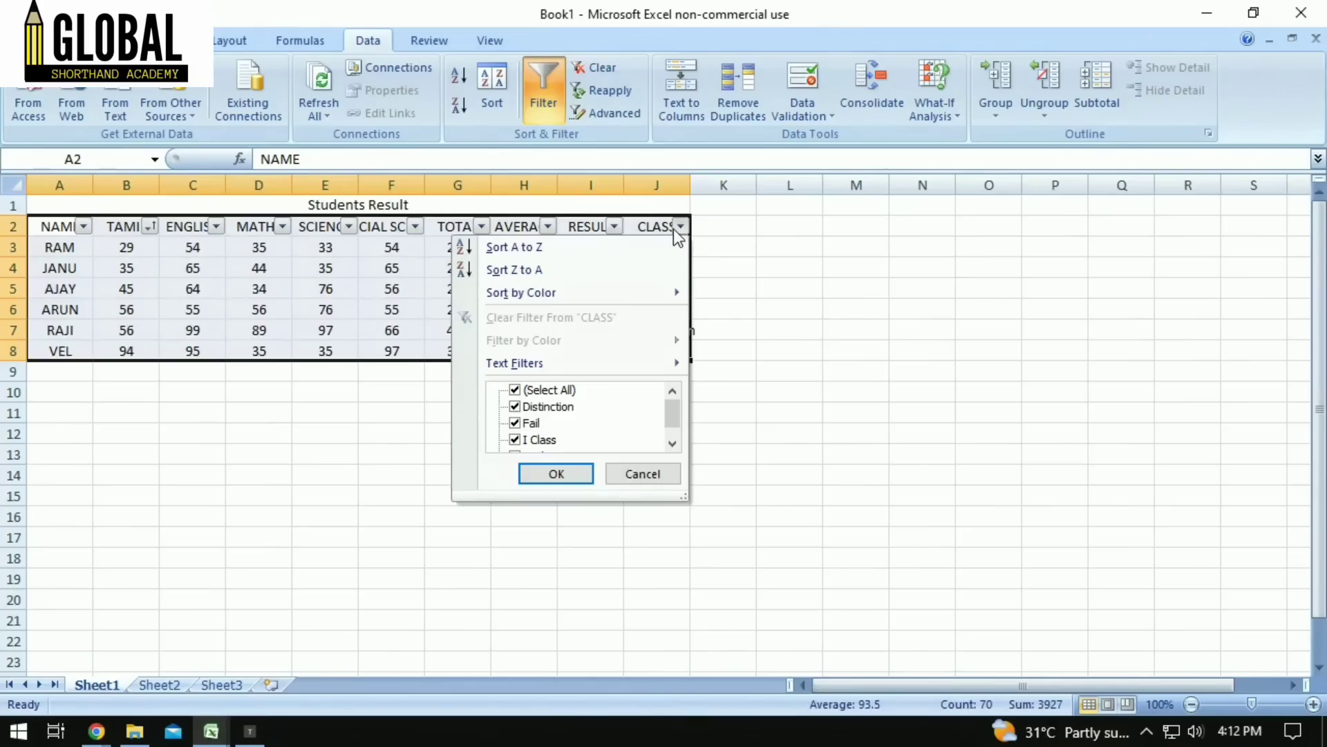
{"action": "scroll", "coordinate": [570, 404], "scroll_direction": "down", "scroll_amount": 1}
{"action": "scroll", "coordinate": [564, 410], "scroll_direction": "up", "scroll_amount": 1}
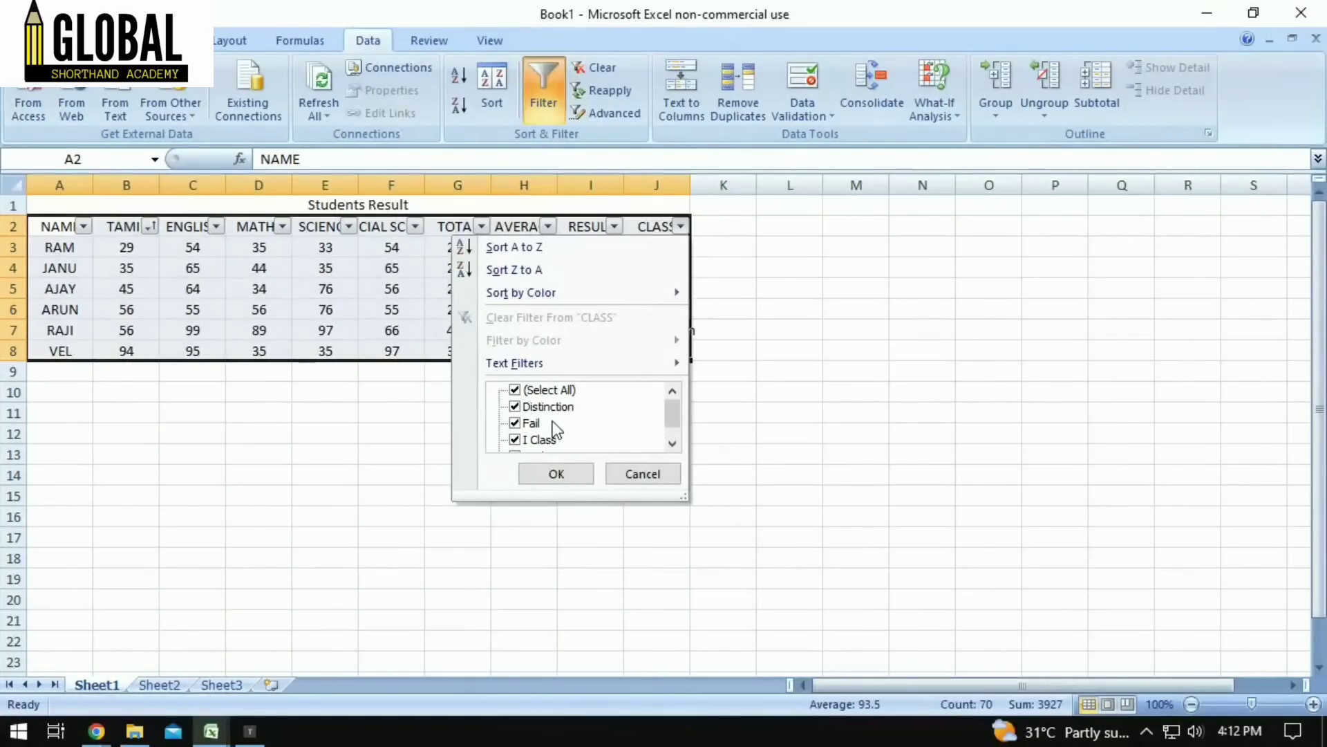
{"action": "left_click", "coordinate": [514, 390]}
{"action": "left_click", "coordinate": [515, 407]}
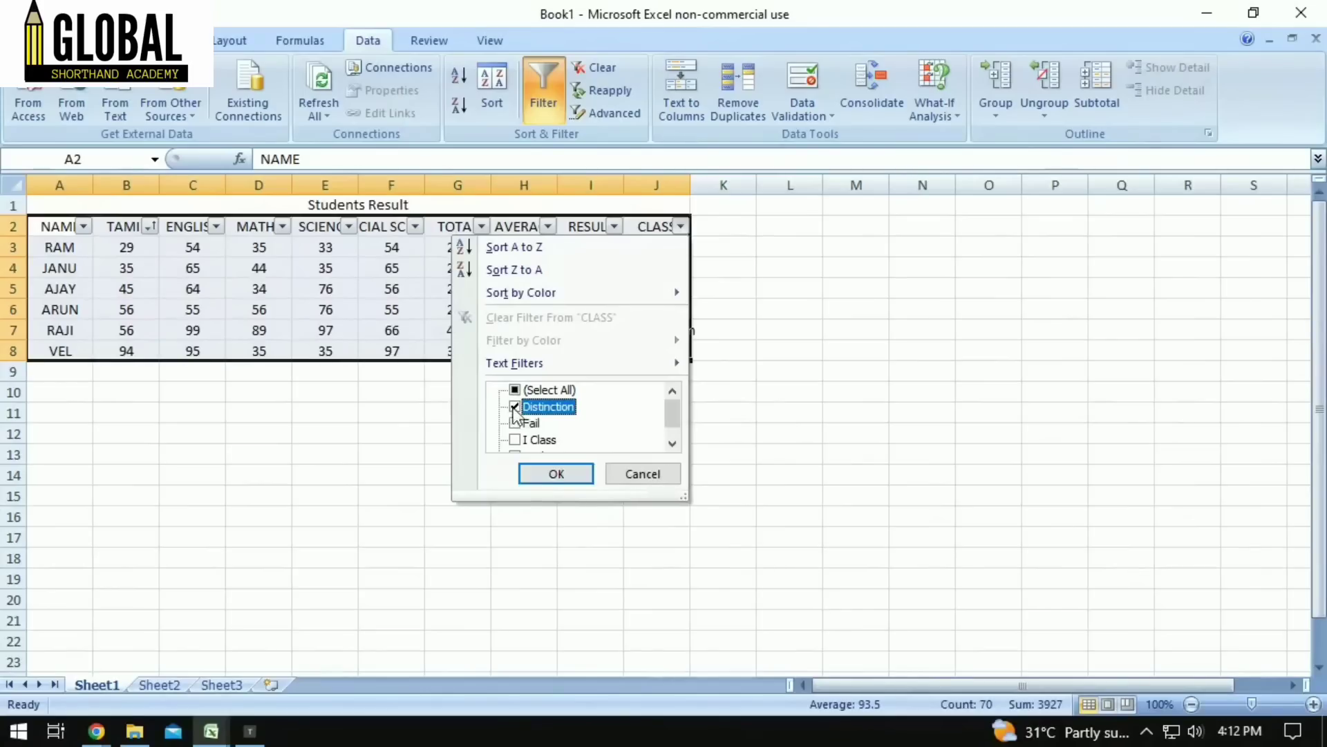
{"action": "left_click", "coordinate": [557, 470]}
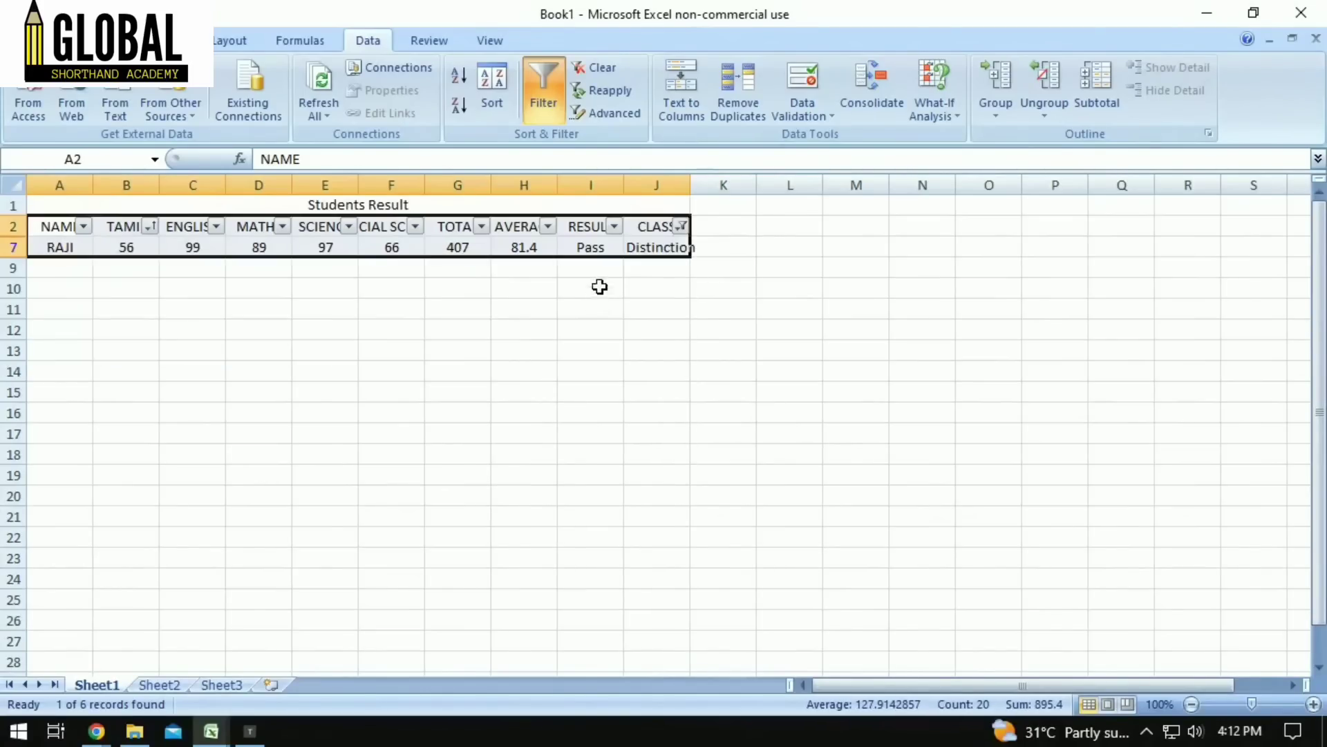
Change the CLASS filter to show only Fail.
{"action": "left_click", "coordinate": [681, 227]}
{"action": "left_click", "coordinate": [515, 422]}
{"action": "left_click", "coordinate": [515, 407]}
{"action": "left_click", "coordinate": [556, 474]}
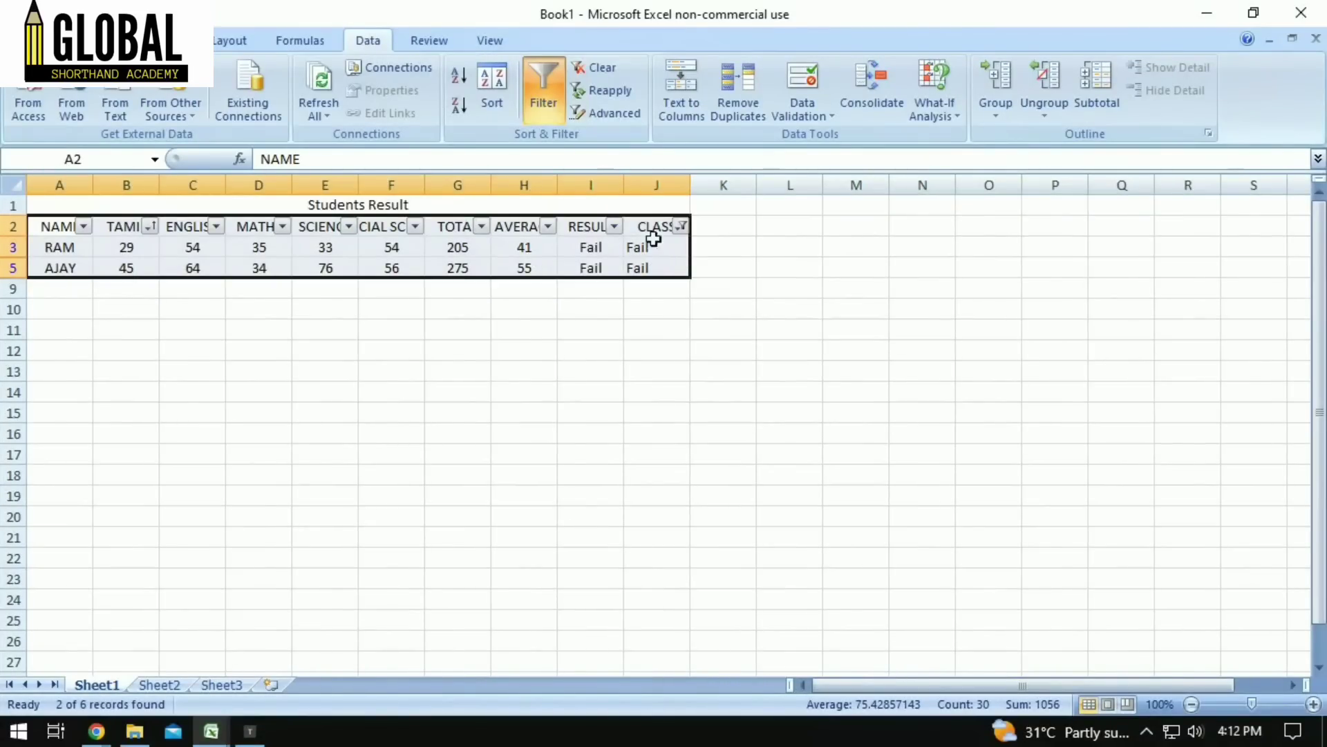
Show all classes again in the CLASS filter and sort the table by TOTAL from largest to smallest.
{"action": "left_click", "coordinate": [679, 228]}
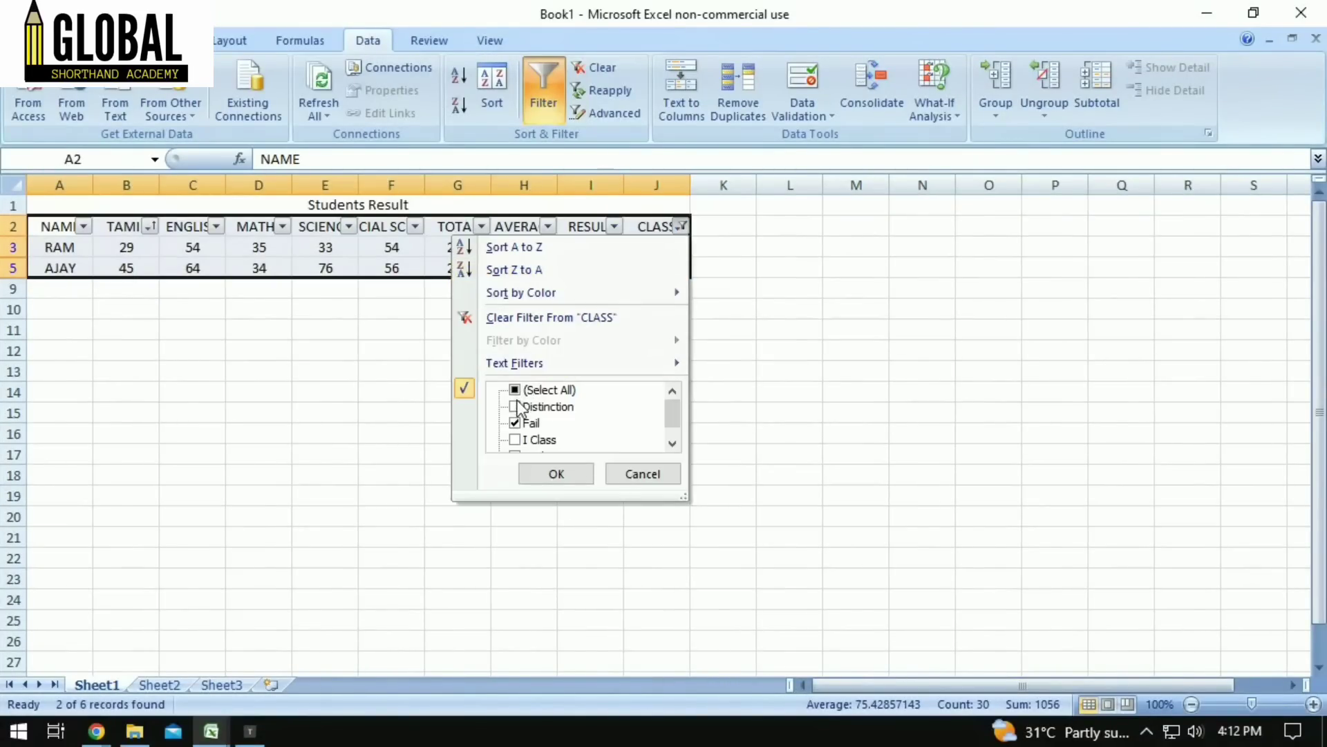
{"action": "left_click", "coordinate": [515, 406]}
{"action": "left_click", "coordinate": [515, 390]}
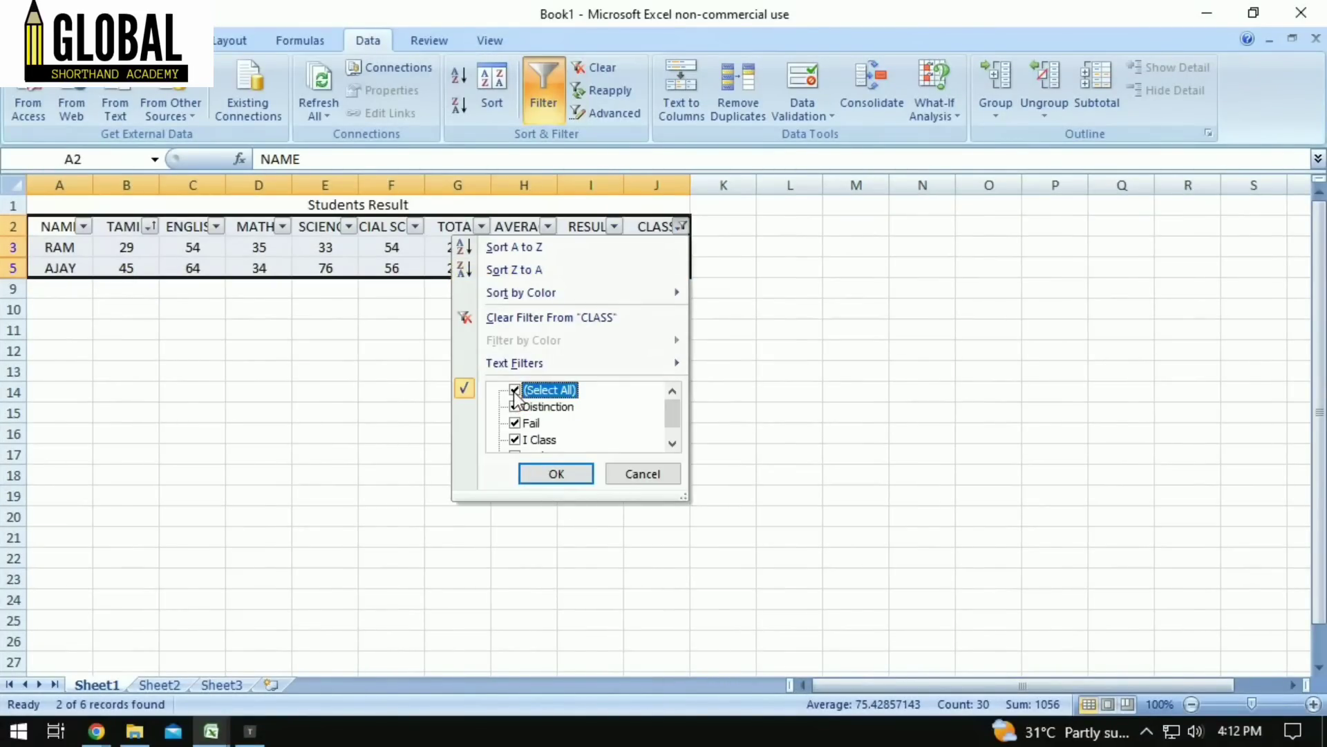
{"action": "left_click", "coordinate": [556, 474]}
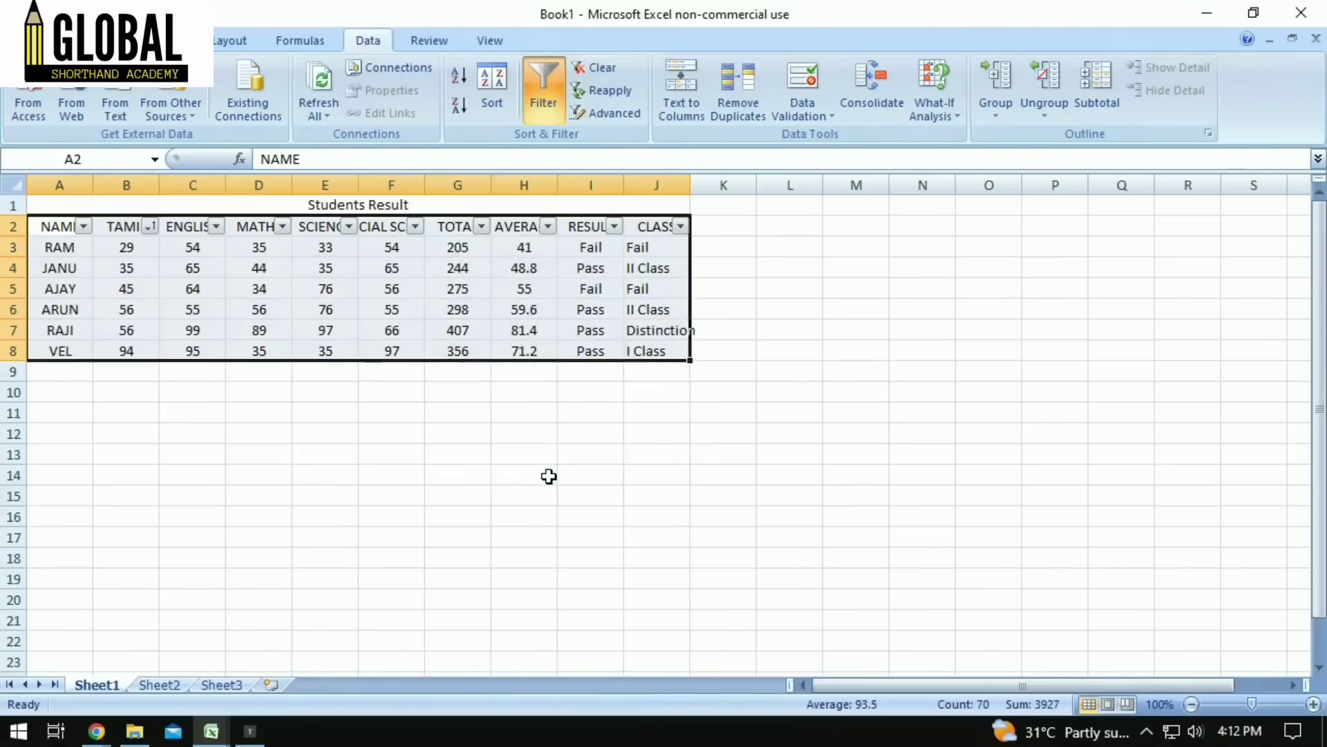
{"action": "left_click", "coordinate": [480, 227]}
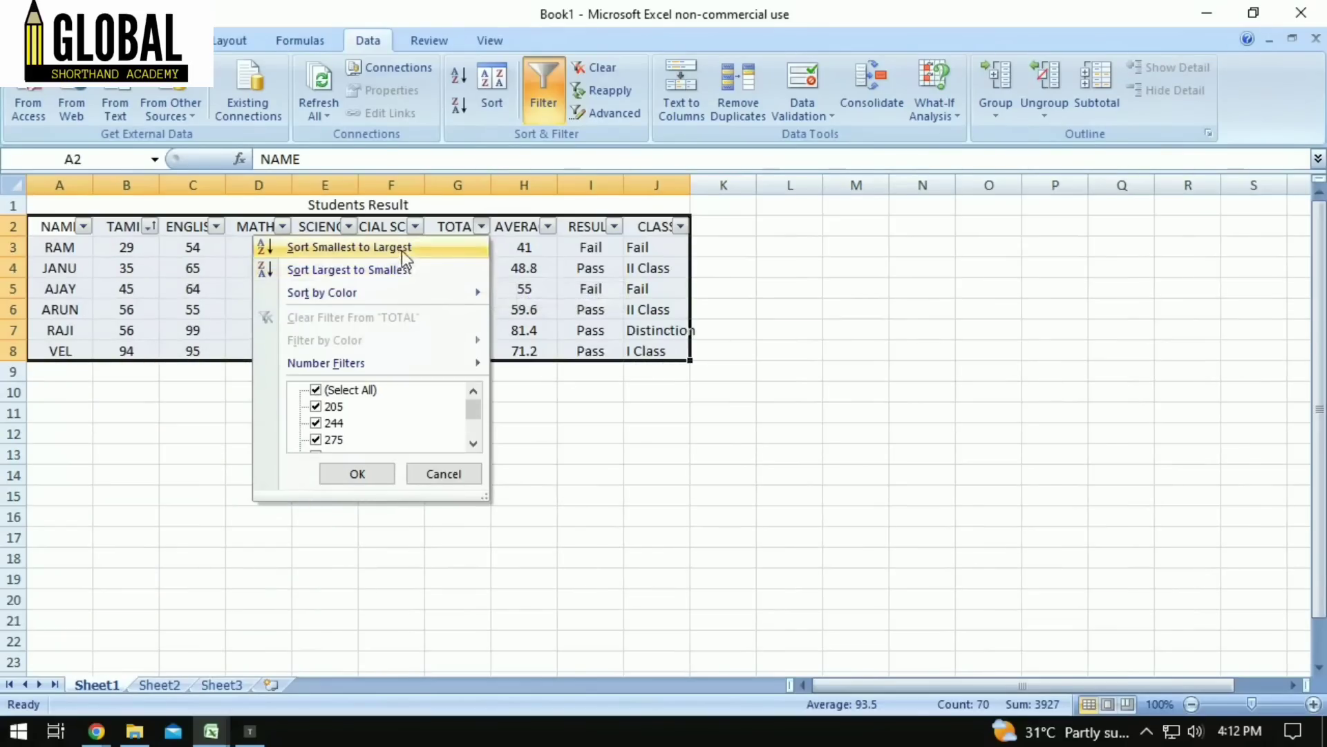
{"action": "left_click", "coordinate": [400, 271]}
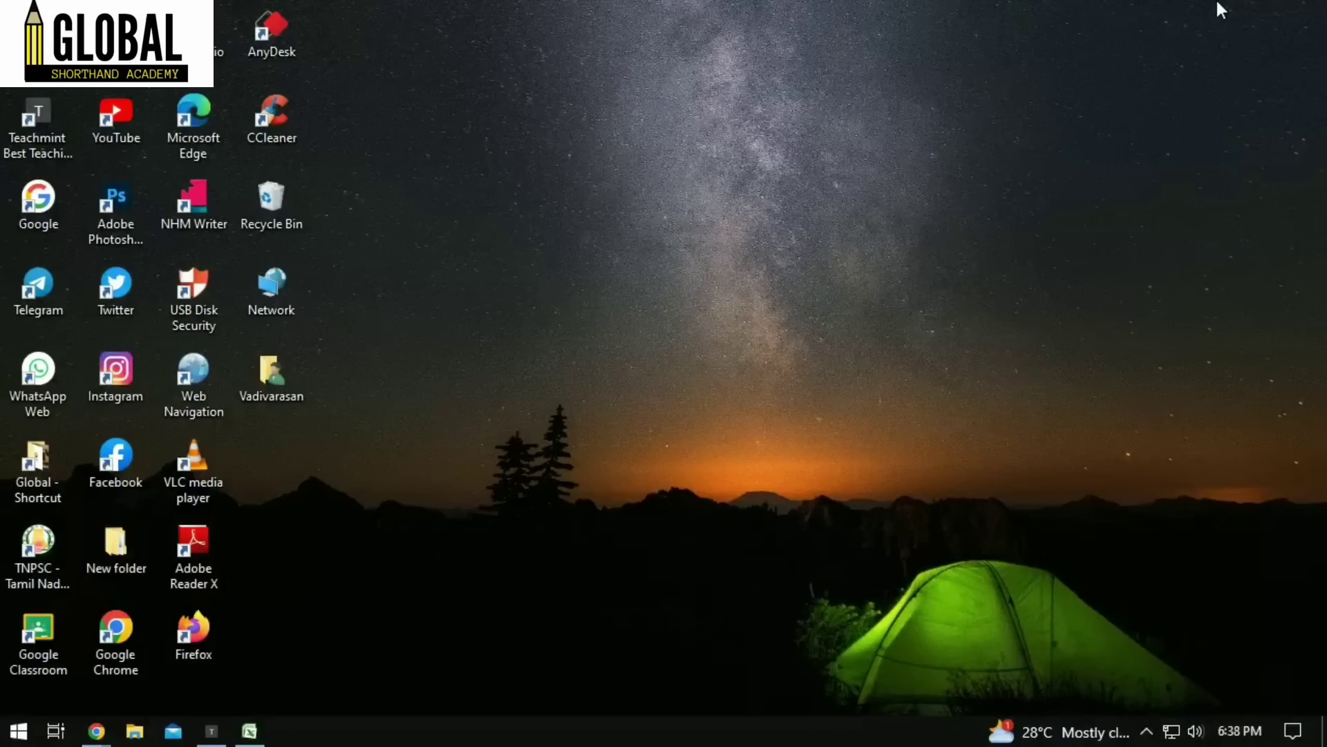
Launch Excel with a new blank workbook and maximize its window.
{"action": "key", "text": "super+r"}
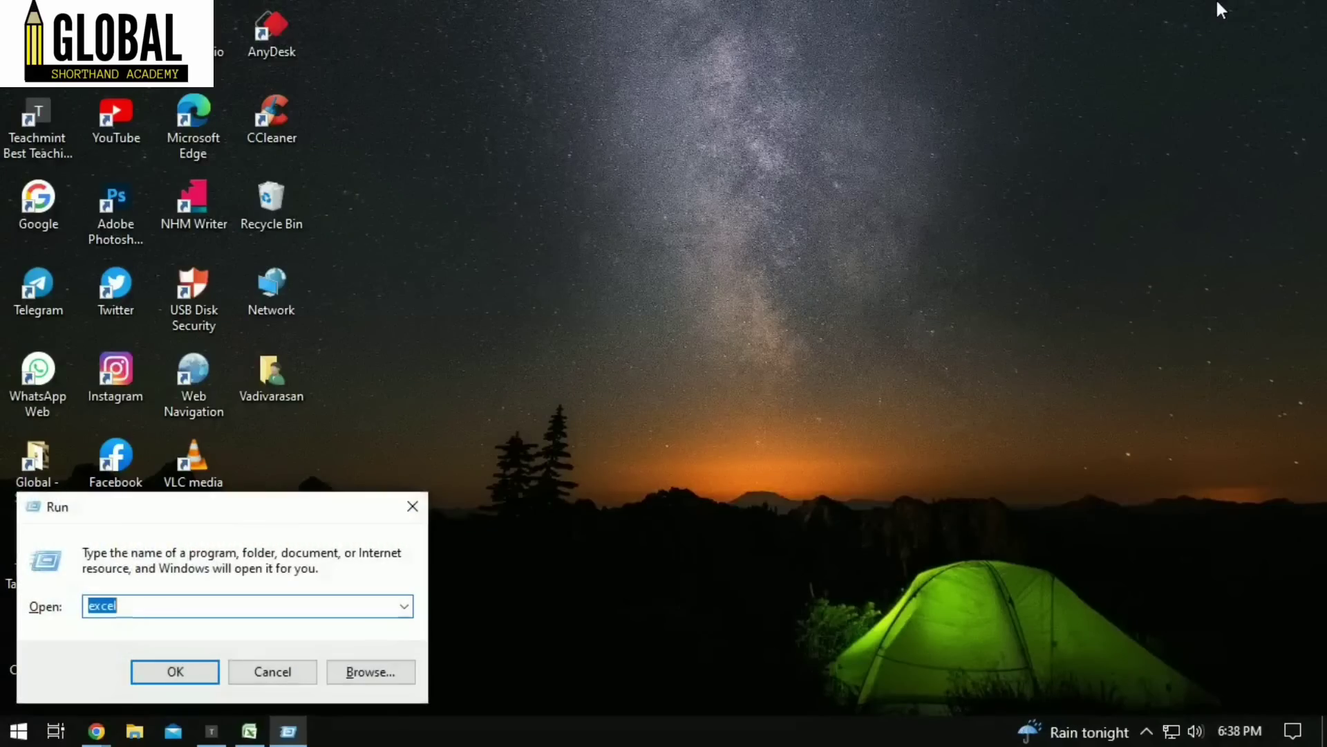
{"action": "key", "text": "Return"}
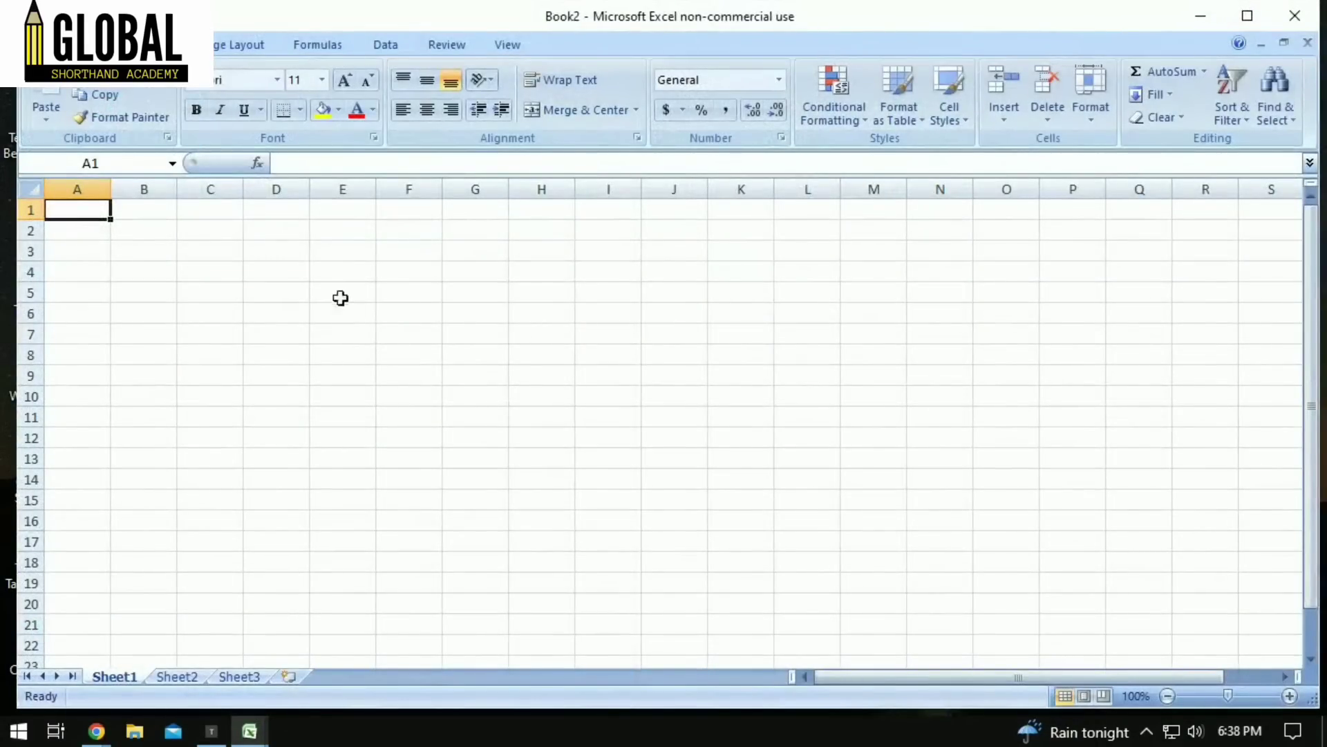
{"action": "left_click", "coordinate": [1251, 18]}
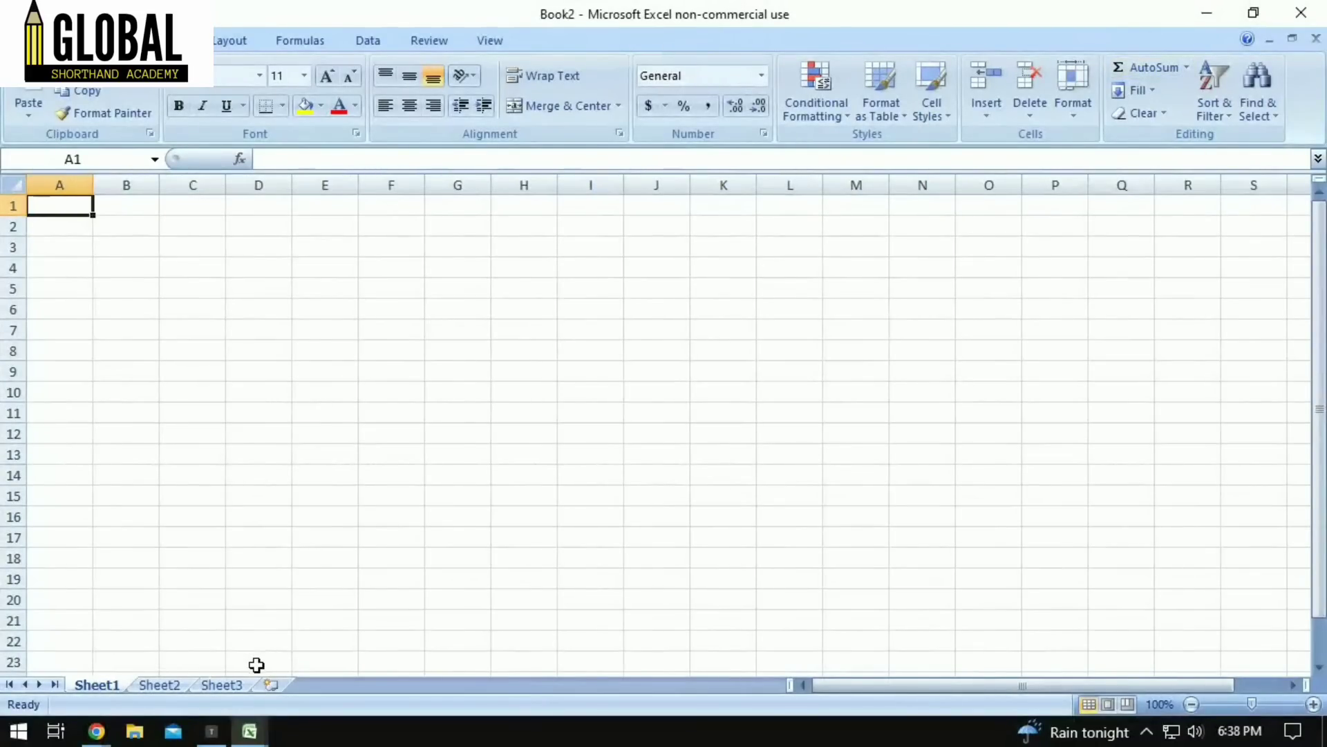
Switch to the Book1 workbook and center the name and January to May data in A1:F20 horizontally.
{"action": "mouse_move", "coordinate": [249, 736]}
{"action": "left_click", "coordinate": [205, 666]}
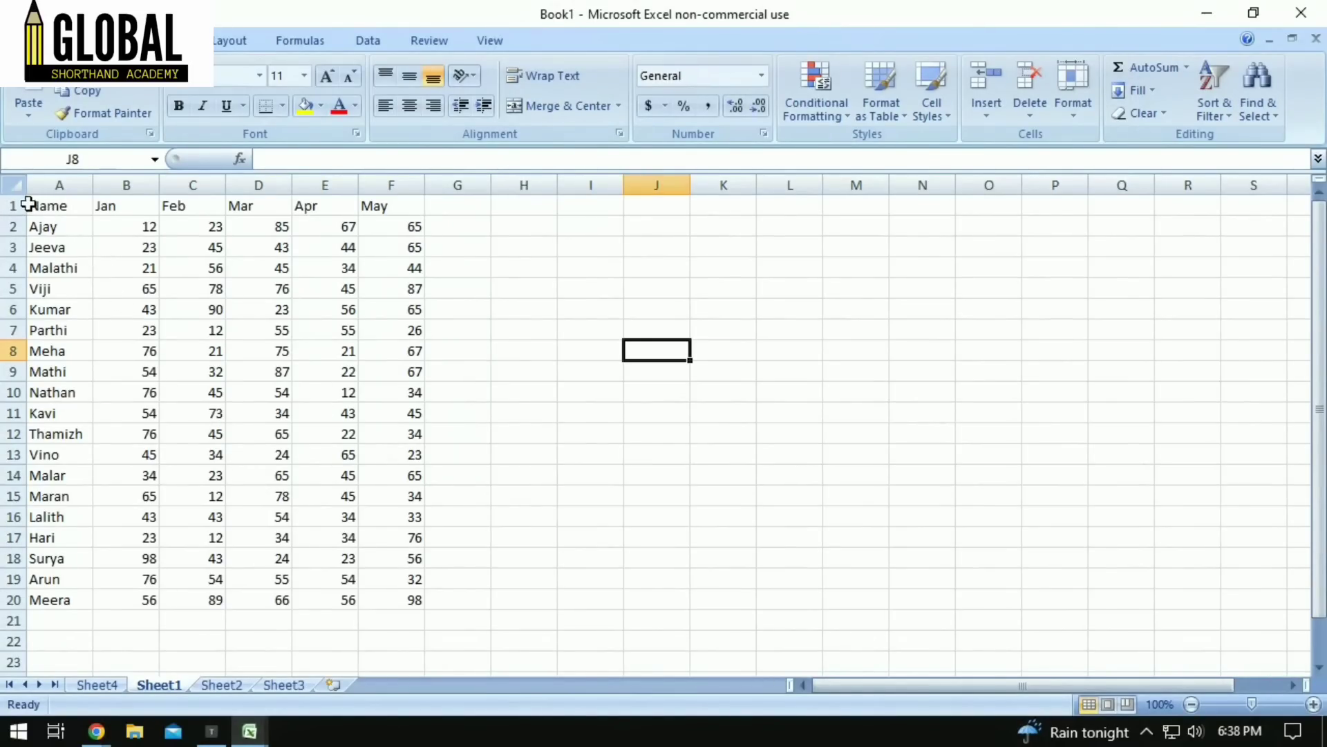
{"action": "left_click_drag", "start_coordinate": [31, 204], "coordinate": [413, 598]}
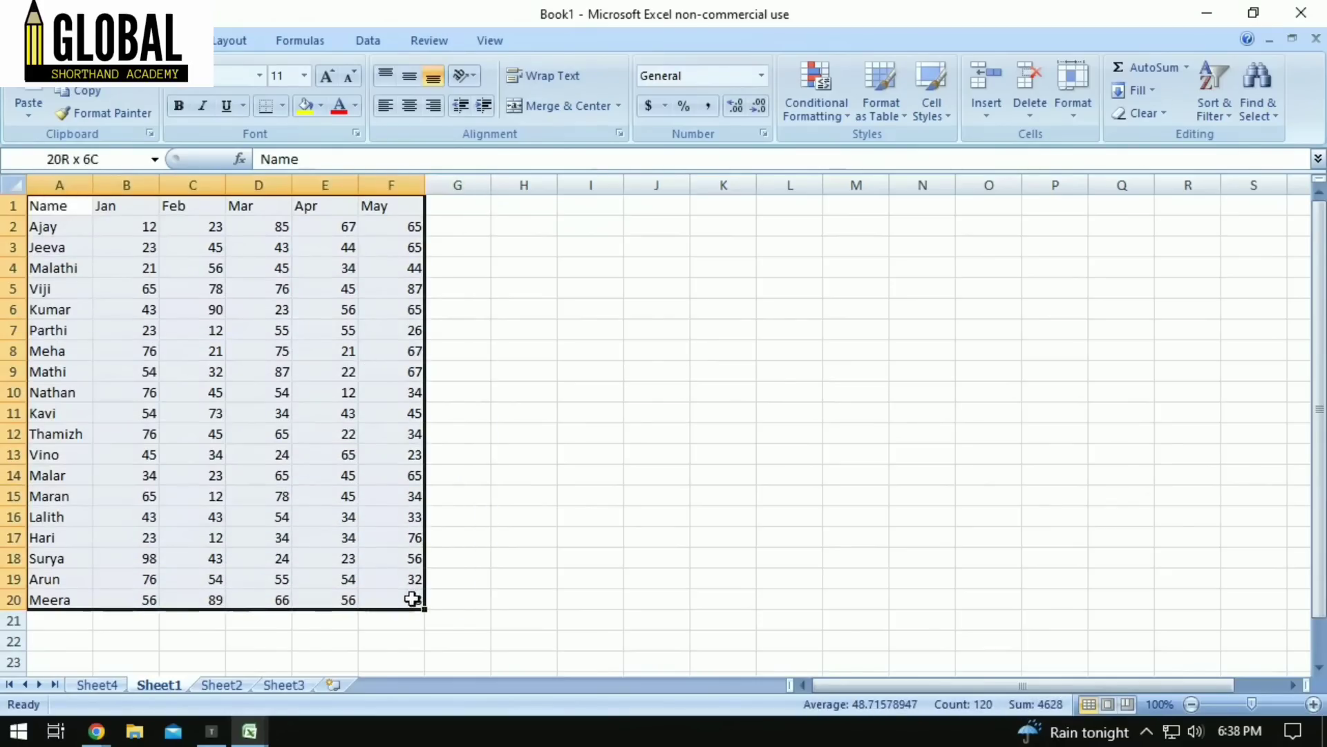
{"action": "left_click", "coordinate": [412, 102]}
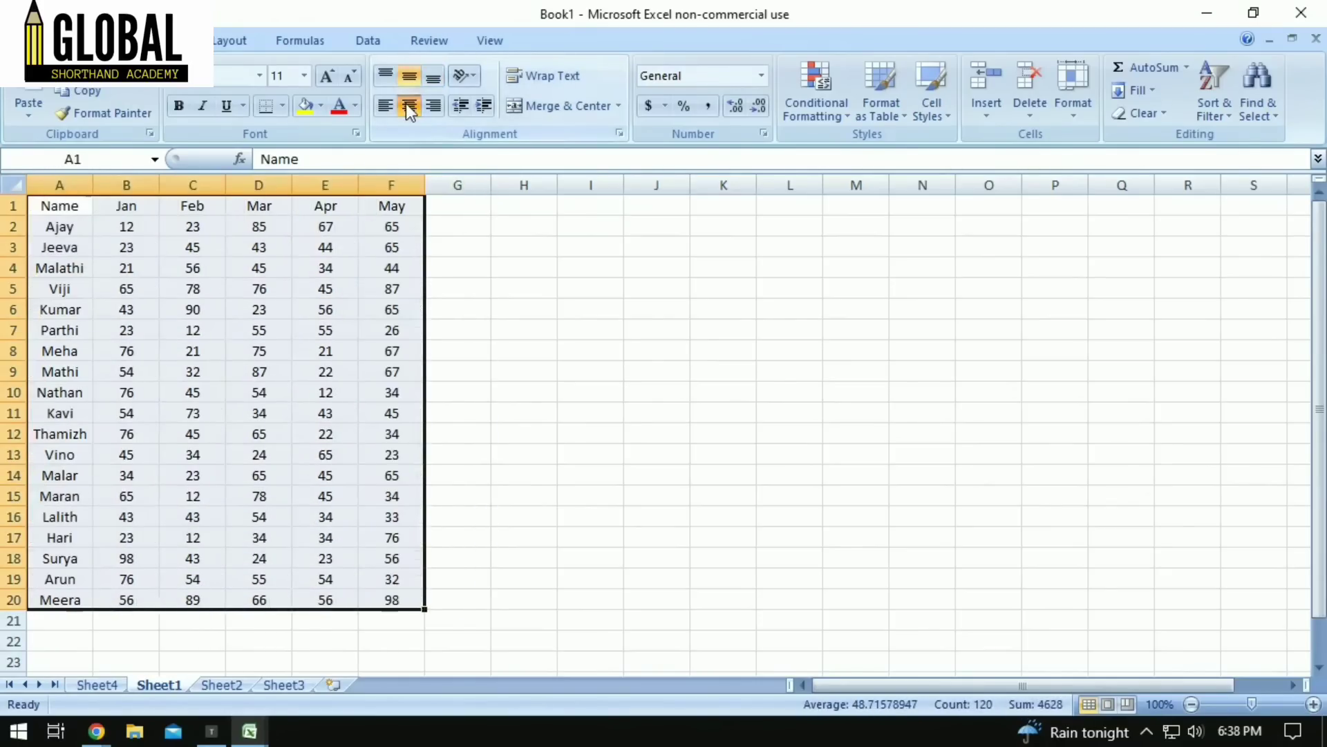
Create a PivotTable from Sheet1 range A1:F20, placed on the existing worksheet at cell G5.
{"action": "left_click", "coordinate": [484, 294]}
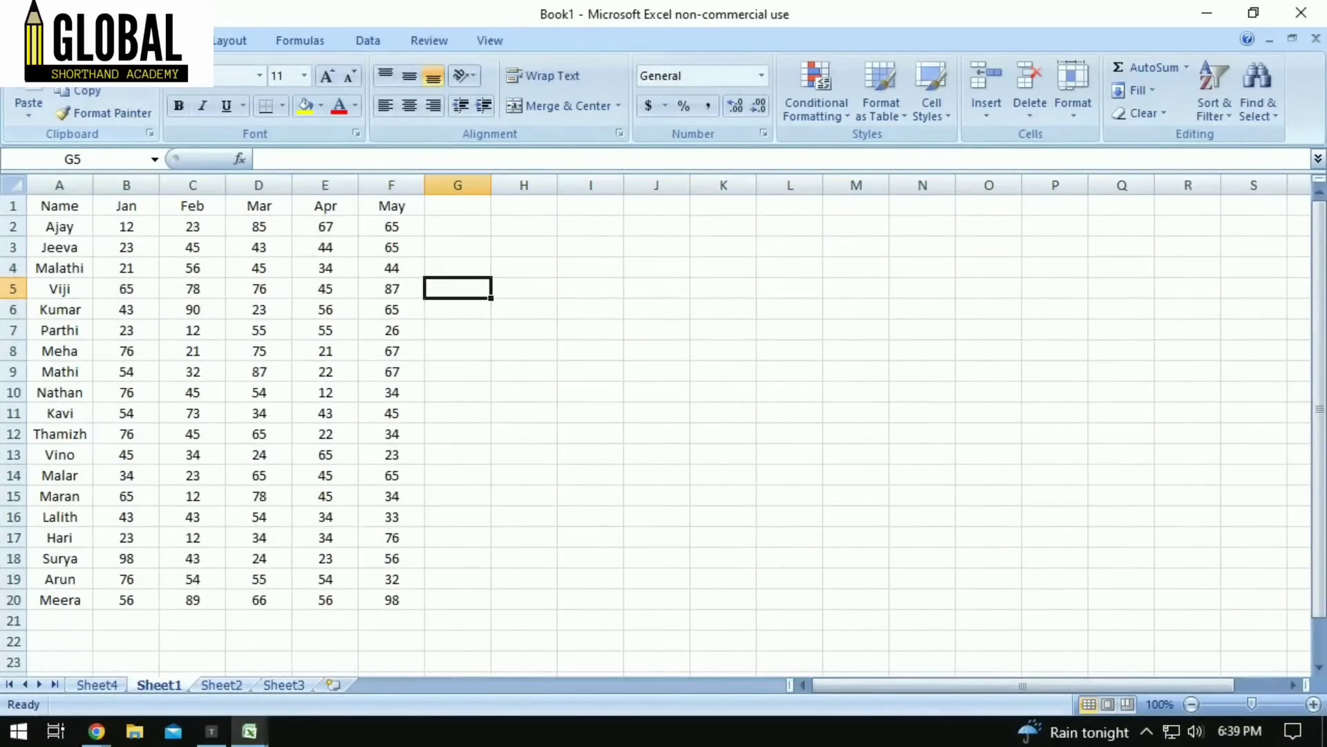
{"action": "left_click", "coordinate": [134, 40]}
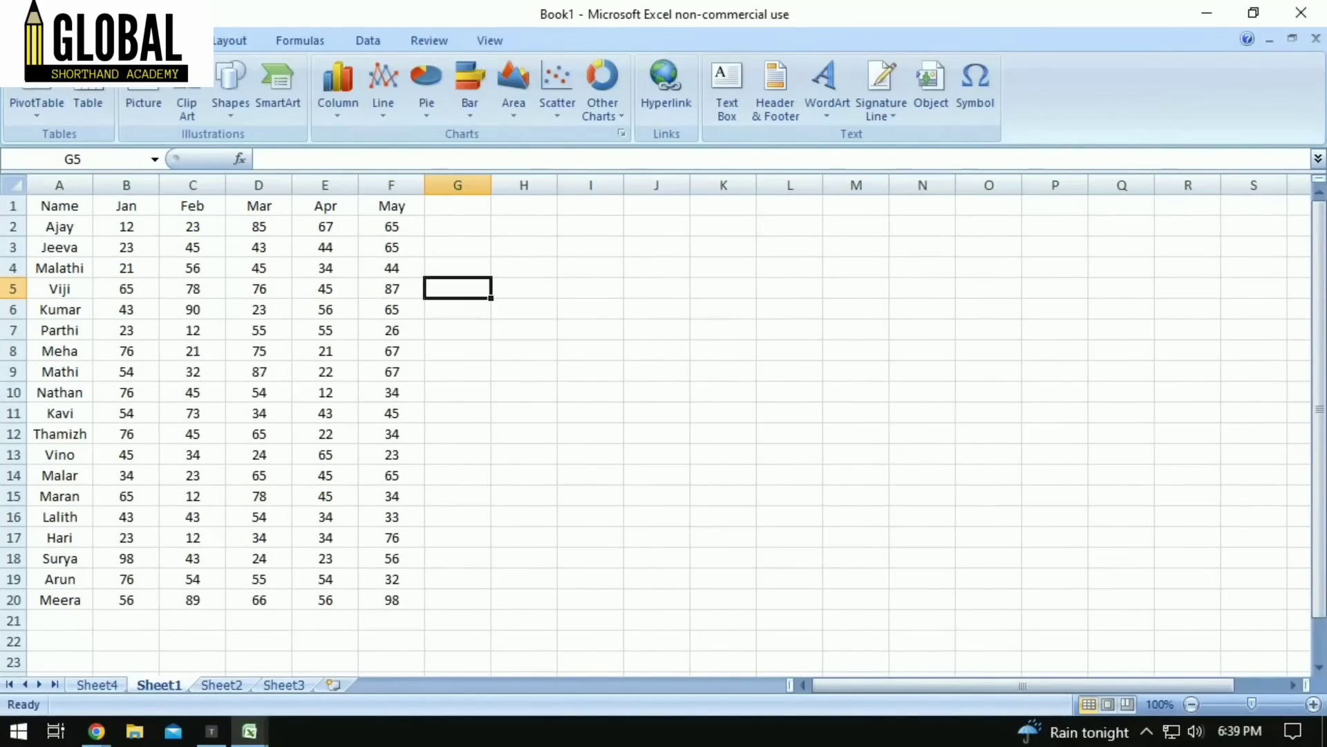
{"action": "left_click", "coordinate": [81, 138]}
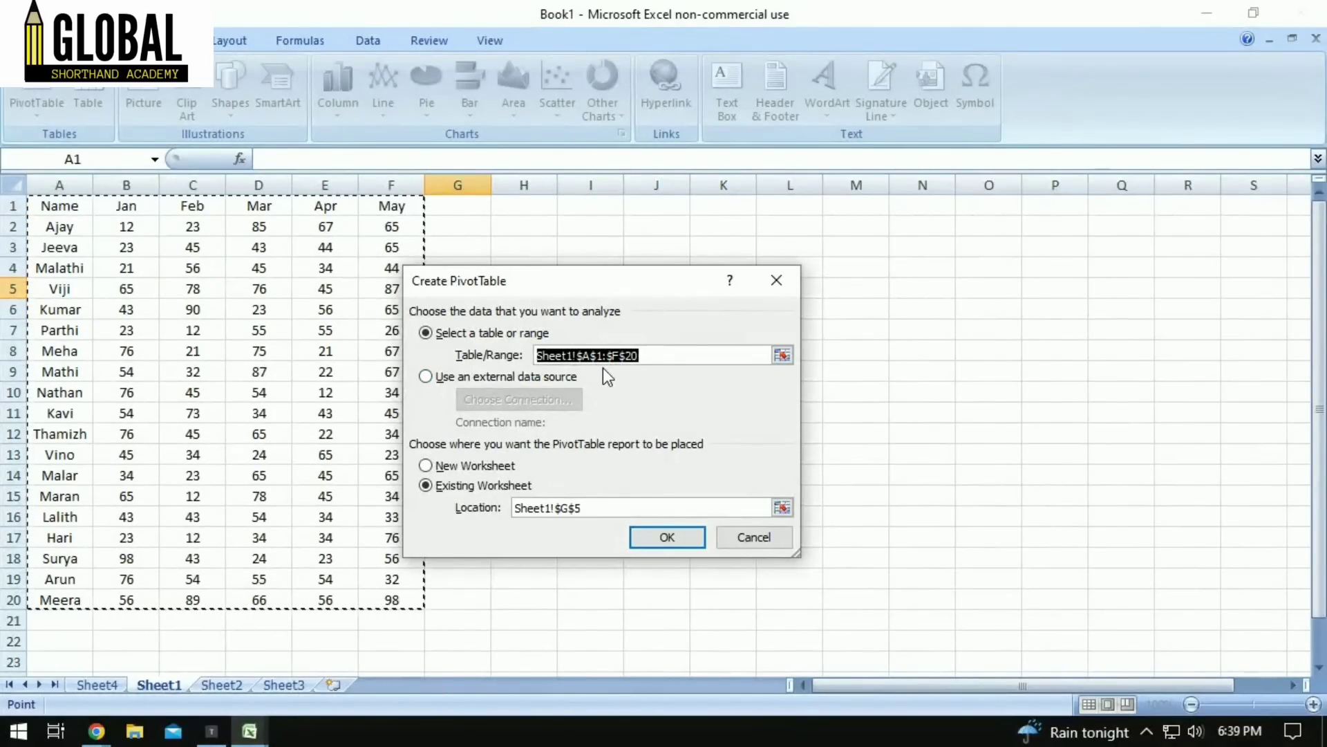
{"action": "left_click", "coordinate": [646, 537]}
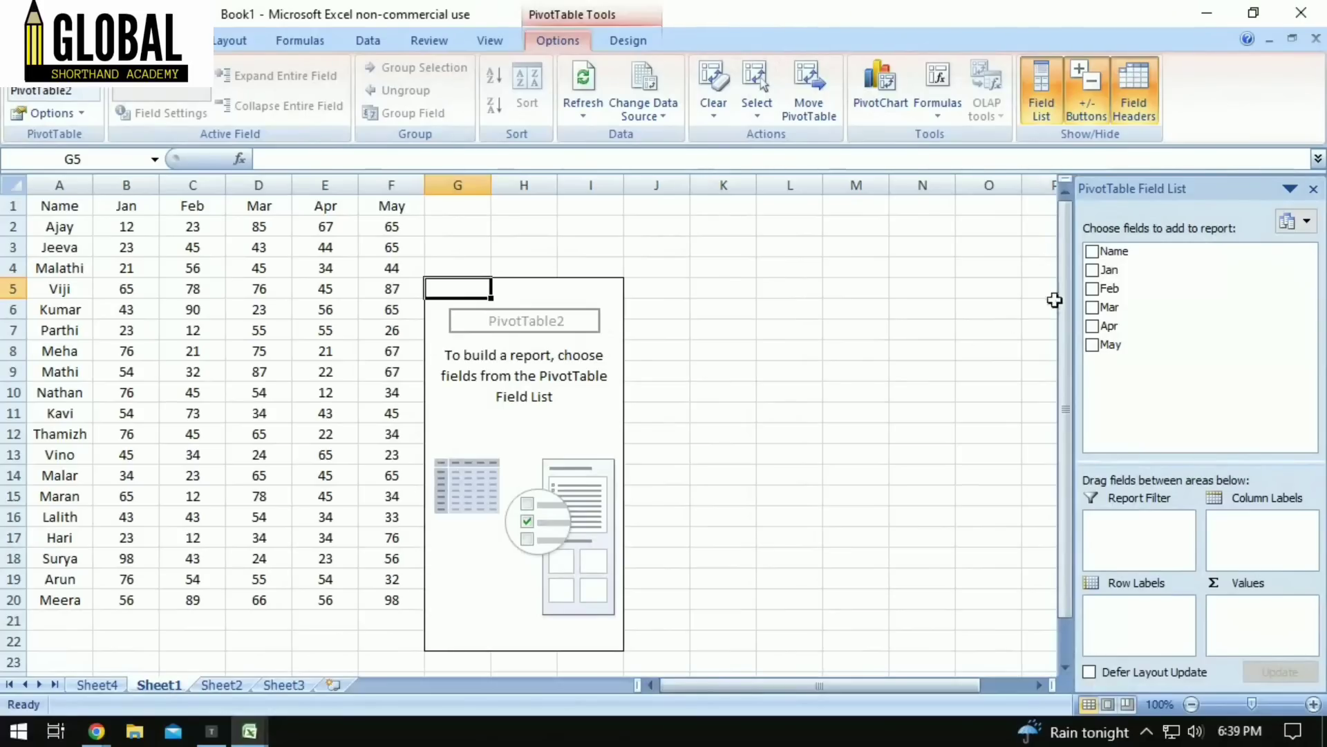
Add Name as row labels and Jan, Feb, Mar, Apr and May as summed values to the PivotTable, and review the complete report.
{"action": "left_click", "coordinate": [1092, 251]}
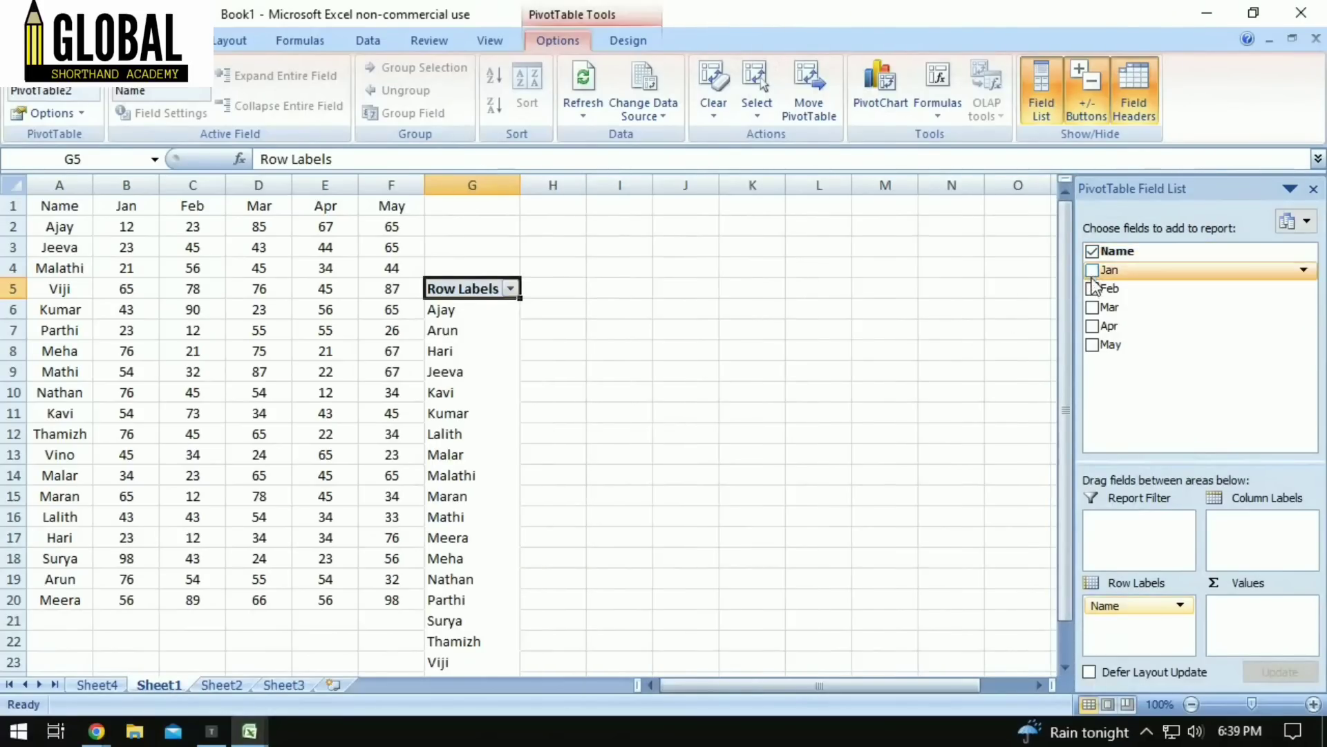
{"action": "left_click", "coordinate": [1093, 271]}
{"action": "left_click", "coordinate": [1092, 289]}
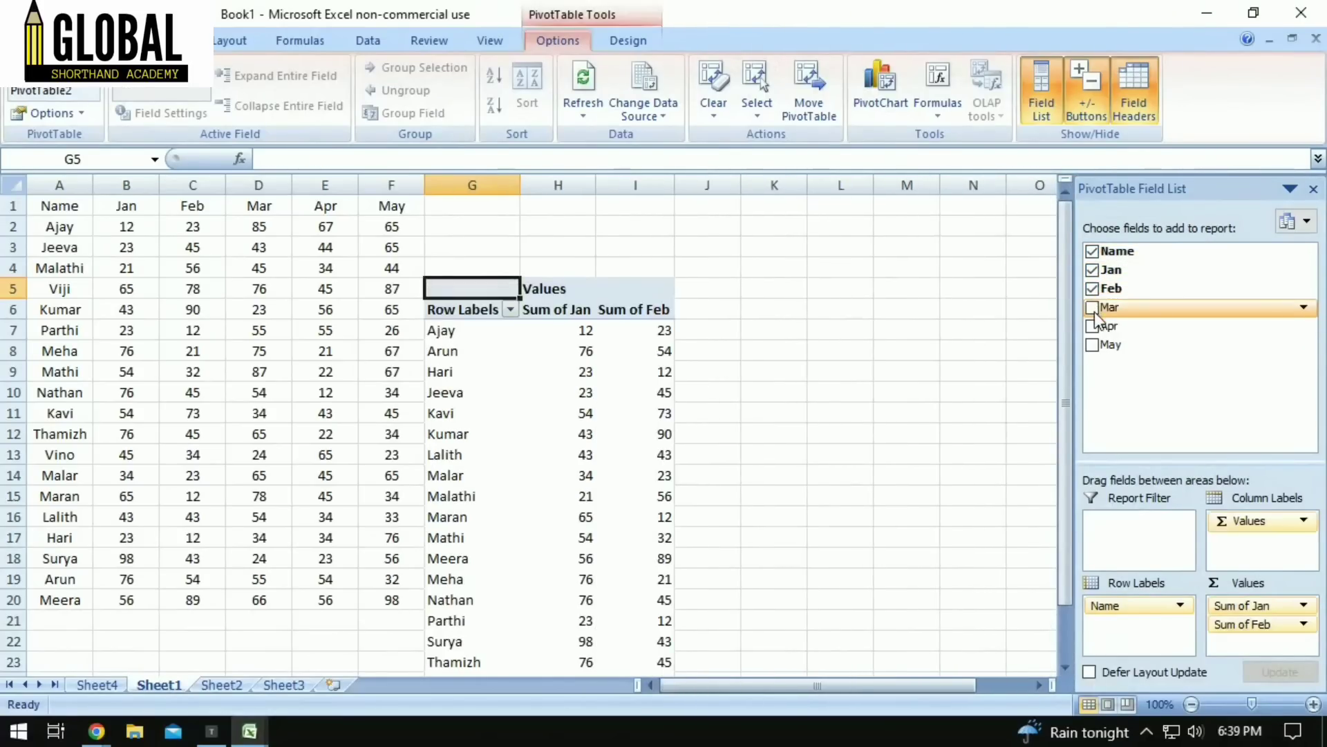
{"action": "left_click", "coordinate": [1093, 307]}
{"action": "left_click", "coordinate": [1092, 326]}
{"action": "left_click", "coordinate": [1093, 345]}
{"action": "scroll", "coordinate": [771, 329], "scroll_direction": "down", "scroll_amount": 2}
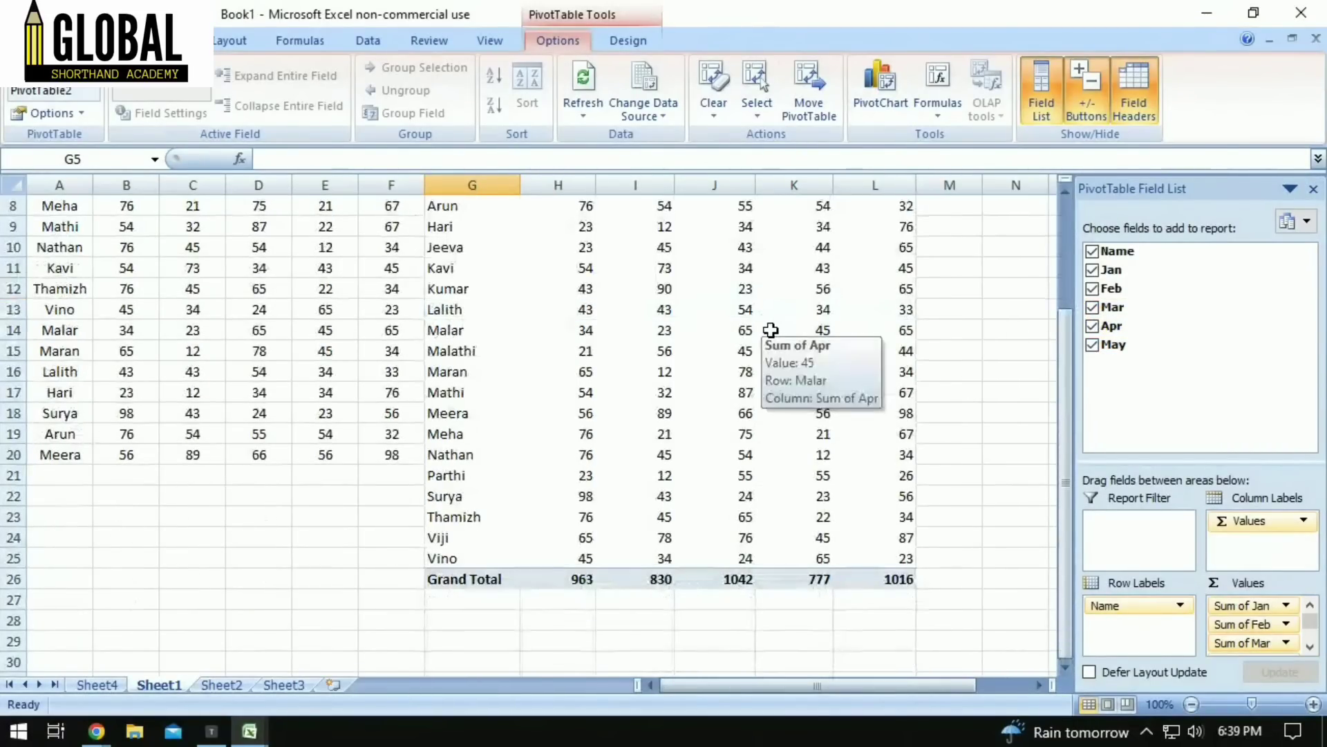
{"action": "scroll", "coordinate": [771, 332], "scroll_direction": "up", "scroll_amount": 3}
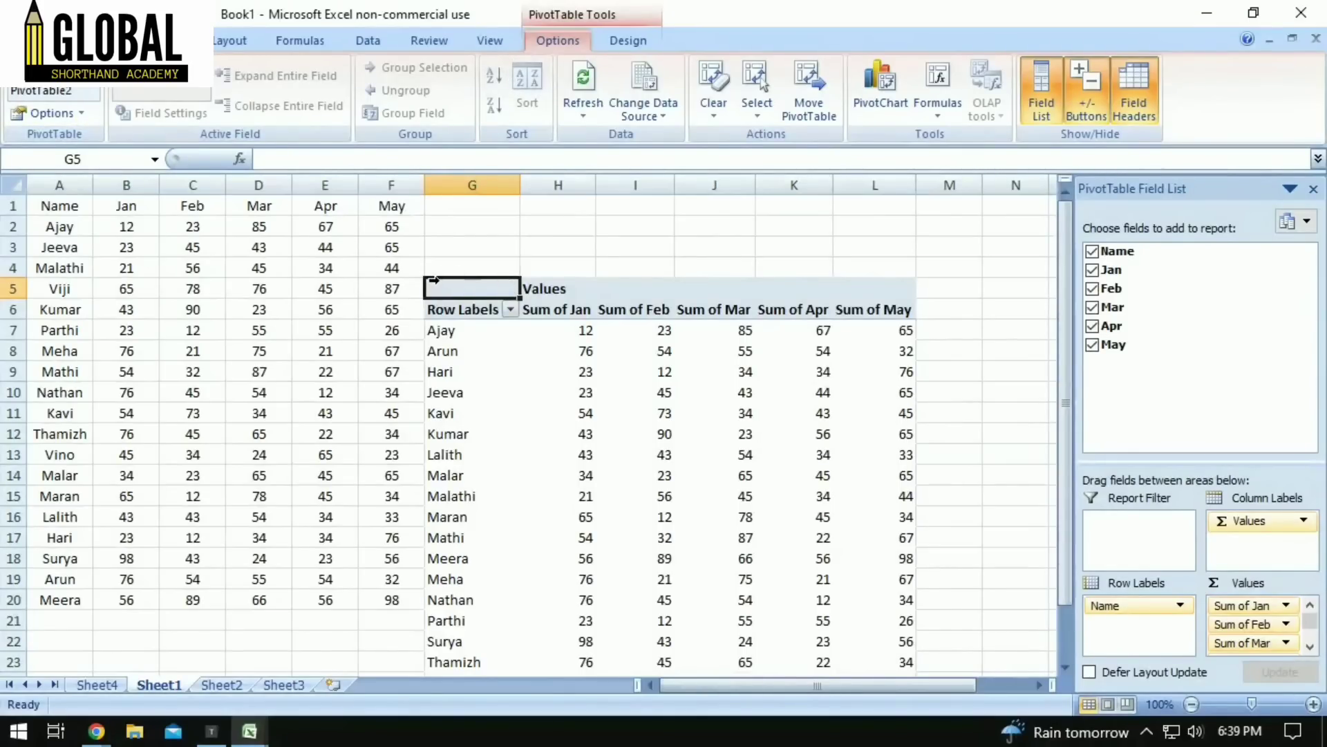
Copy the PivotTable report in Sheet1 range G4:L26 to Sheet2 at cell A1, and check the pasted report down to its Grand Total row.
{"action": "left_click_drag", "start_coordinate": [430, 272], "coordinate": [862, 646]}
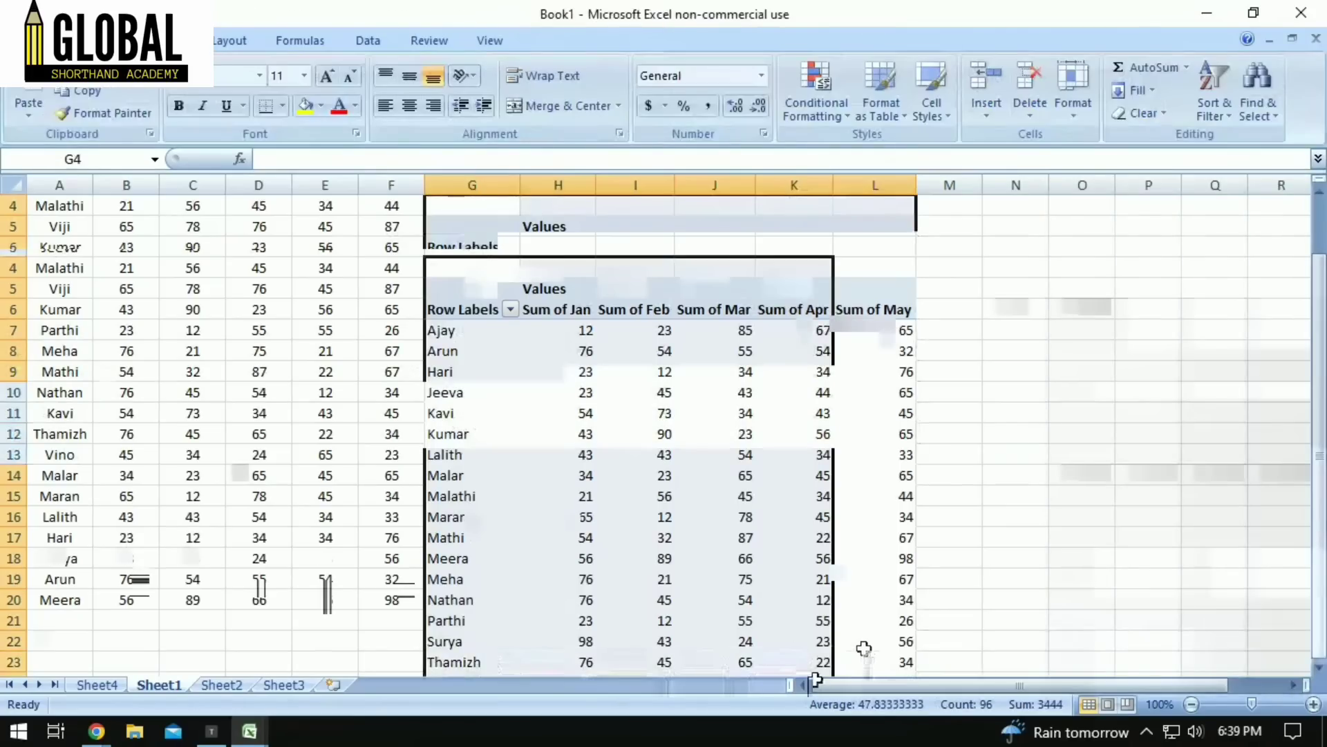
{"action": "scroll", "coordinate": [862, 643], "scroll_direction": "down", "scroll_amount": 2}
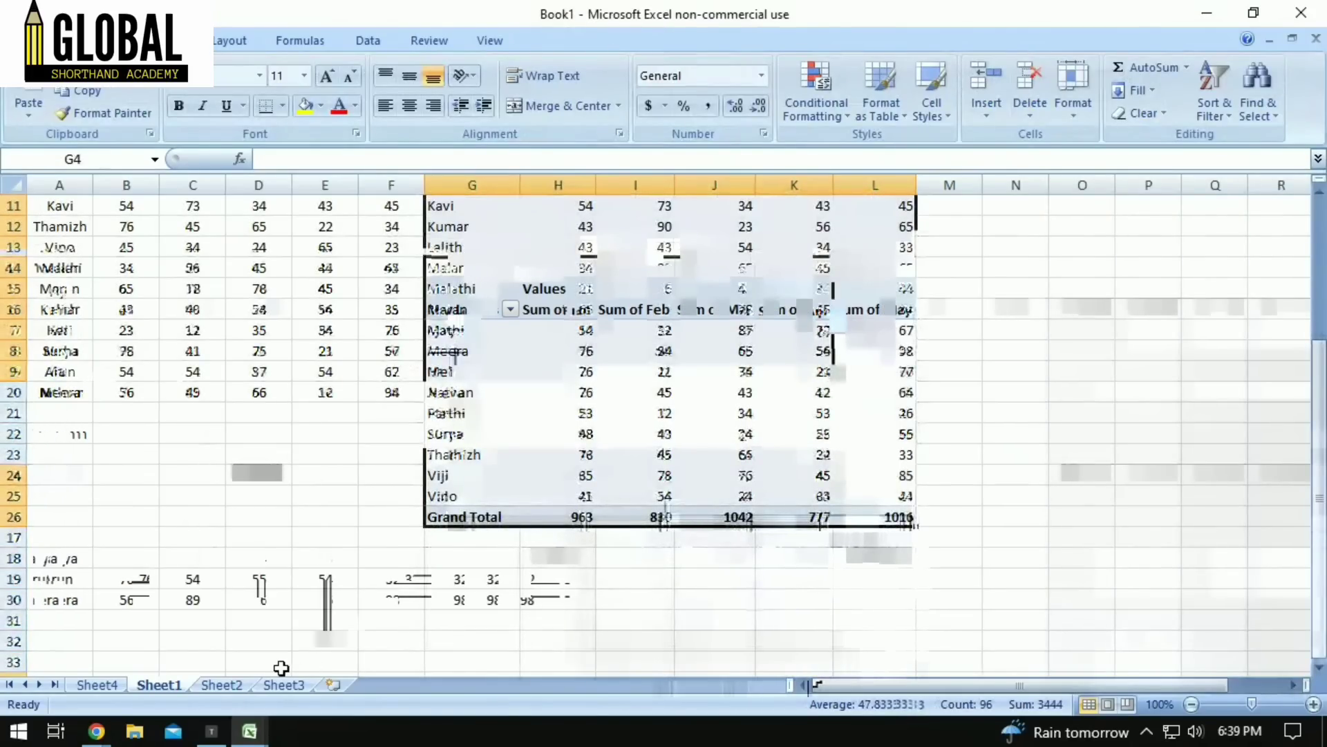
{"action": "key", "text": "ctrl+c"}
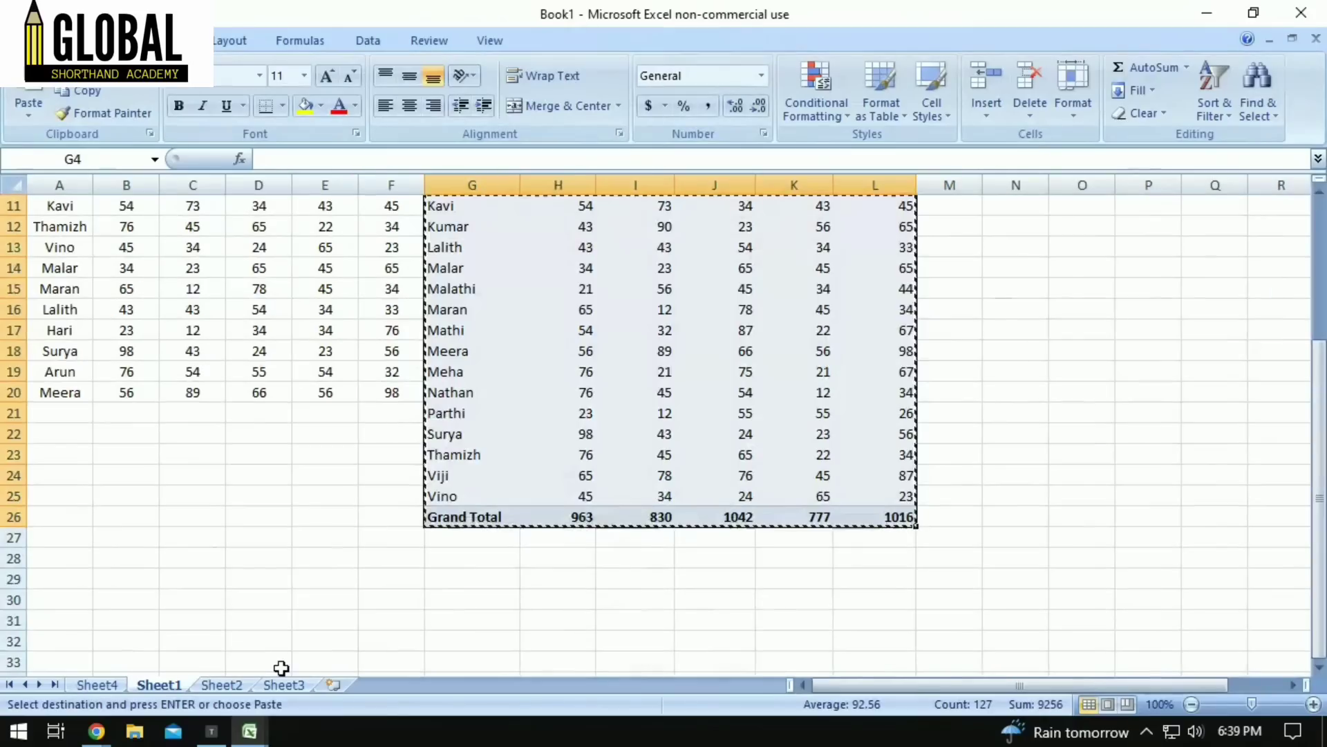
{"action": "left_click", "coordinate": [221, 685]}
{"action": "key", "text": "ctrl+v"}
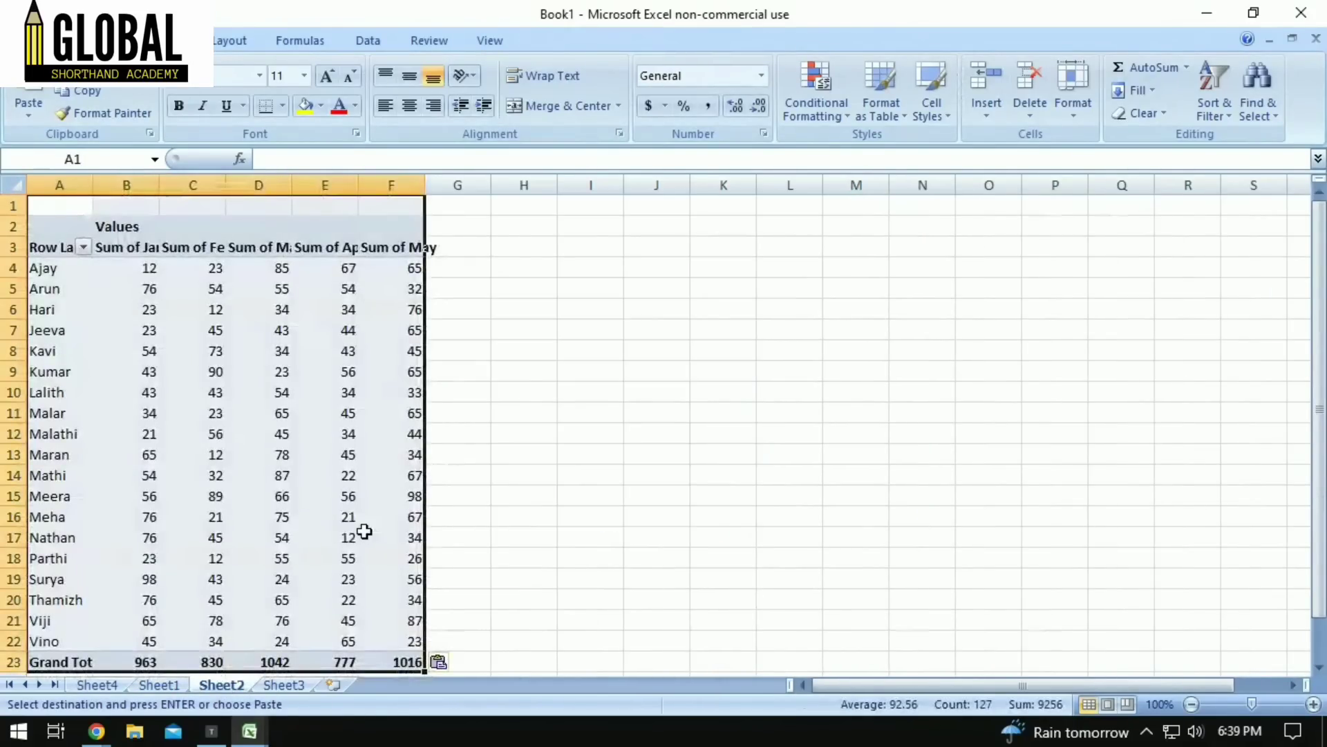
{"action": "scroll", "coordinate": [359, 525], "scroll_direction": "down", "scroll_amount": 2}
{"action": "scroll", "coordinate": [372, 530], "scroll_direction": "up", "scroll_amount": 2}
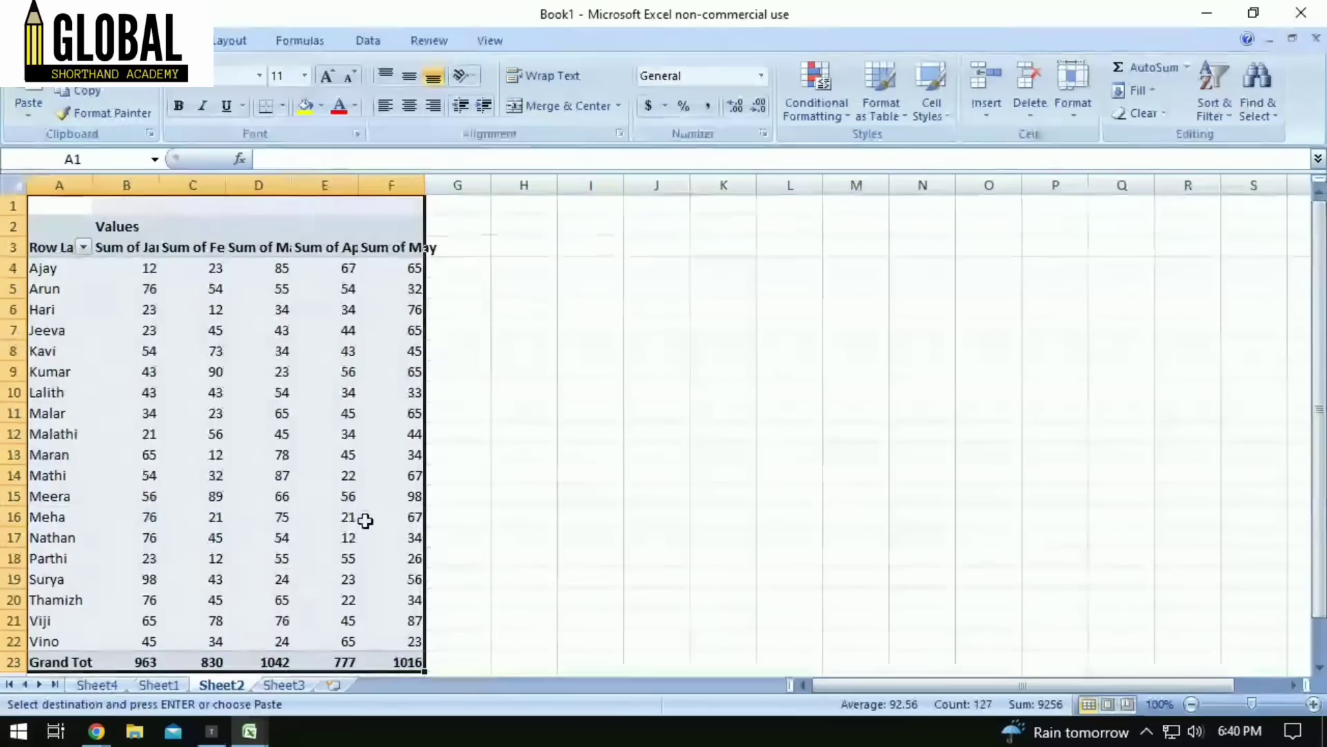
{"action": "scroll", "coordinate": [138, 343], "scroll_direction": "down", "scroll_amount": 2}
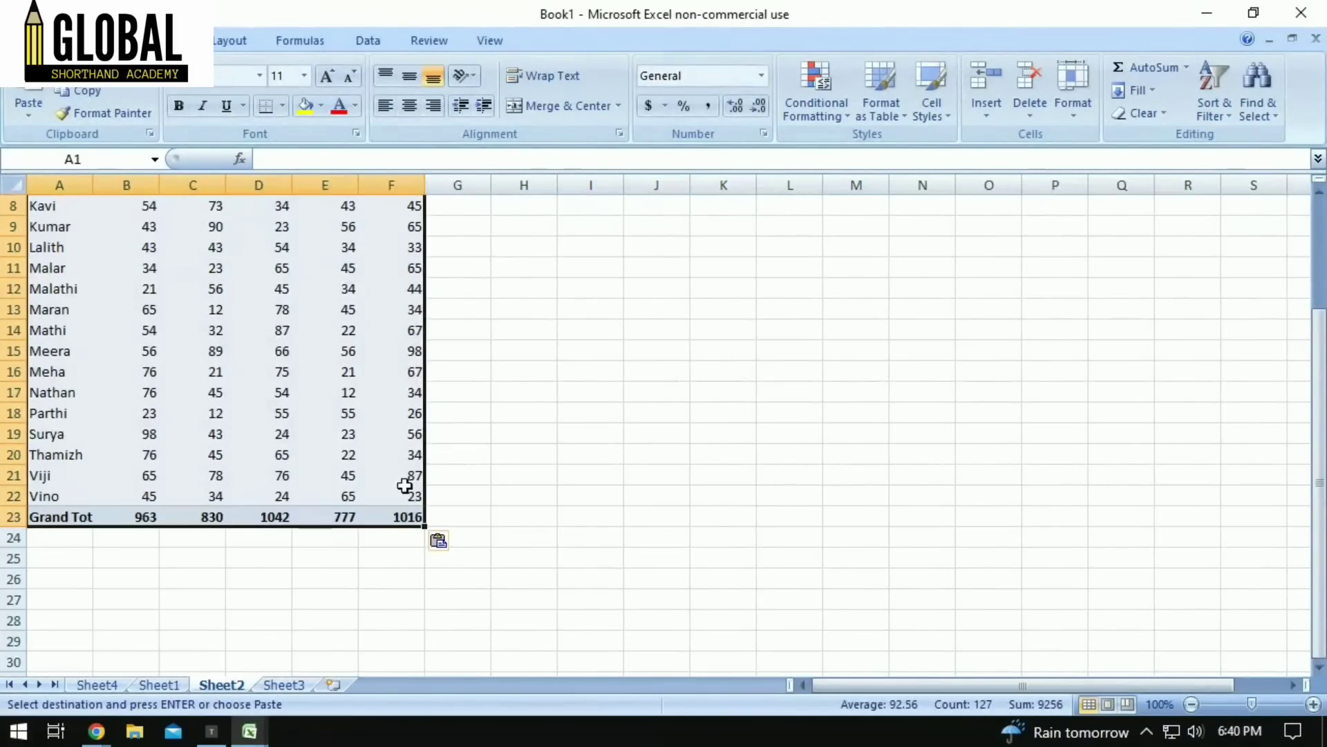
Shift the Sheet2 report to start at cell B1 and widen its columns, including Sum of Apr in column F, until every header fits.
{"action": "left_click_drag", "start_coordinate": [1249, 704], "coordinate": [1244, 702]}
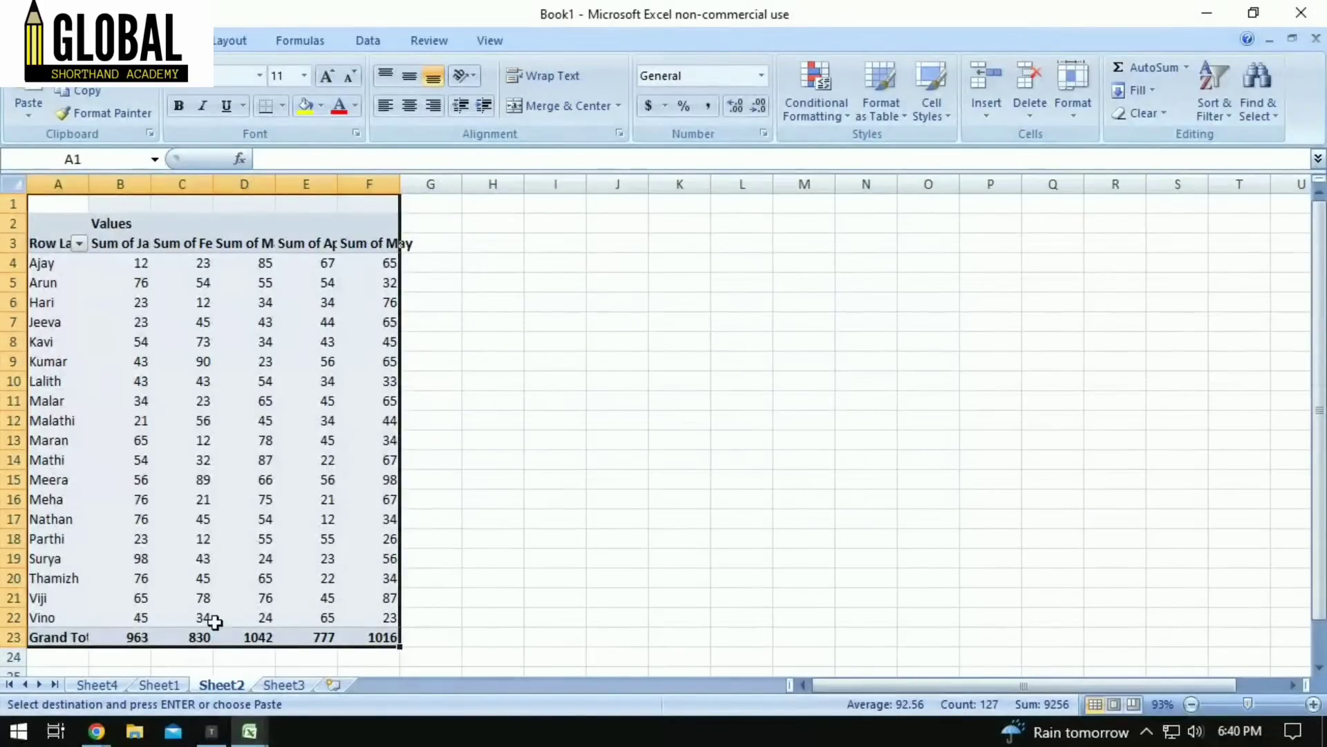
{"action": "left_click_drag", "start_coordinate": [90, 183], "coordinate": [138, 188]}
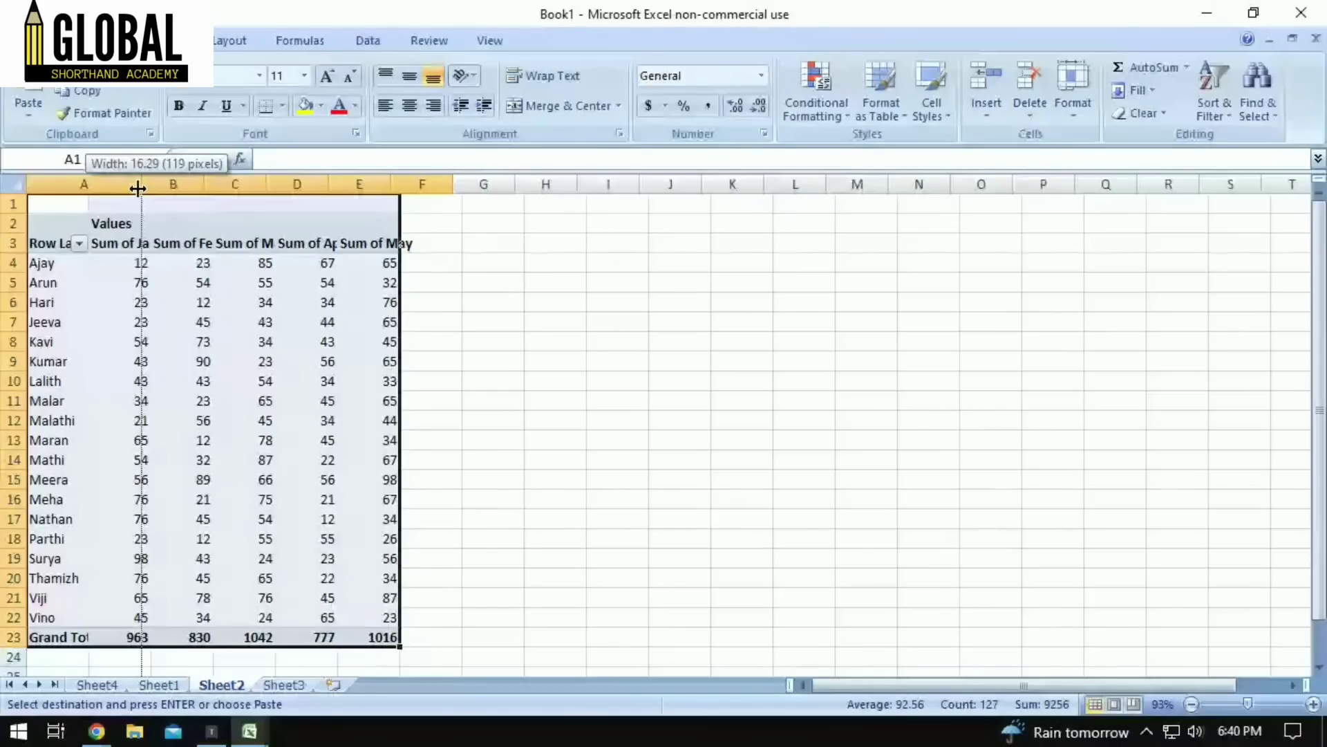
{"action": "left_click_drag", "start_coordinate": [138, 188], "coordinate": [783, 184]}
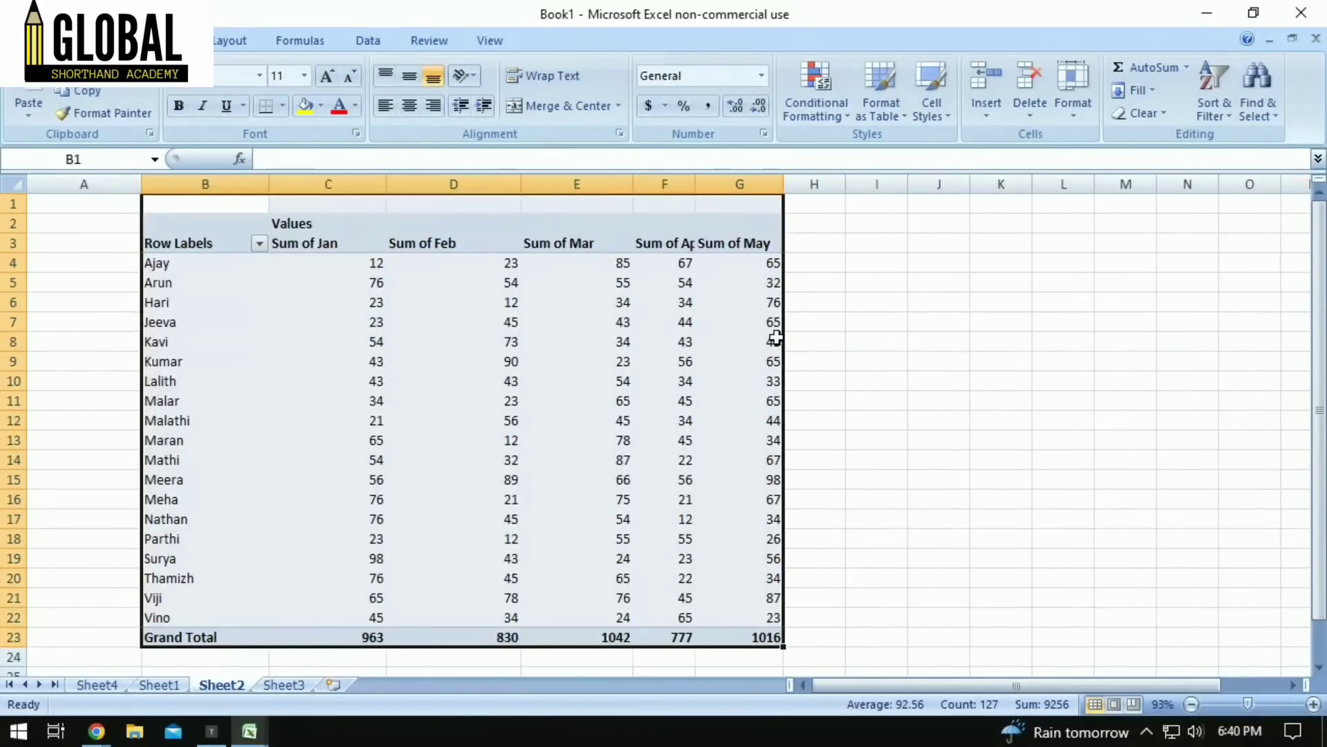
{"action": "left_click", "coordinate": [942, 391]}
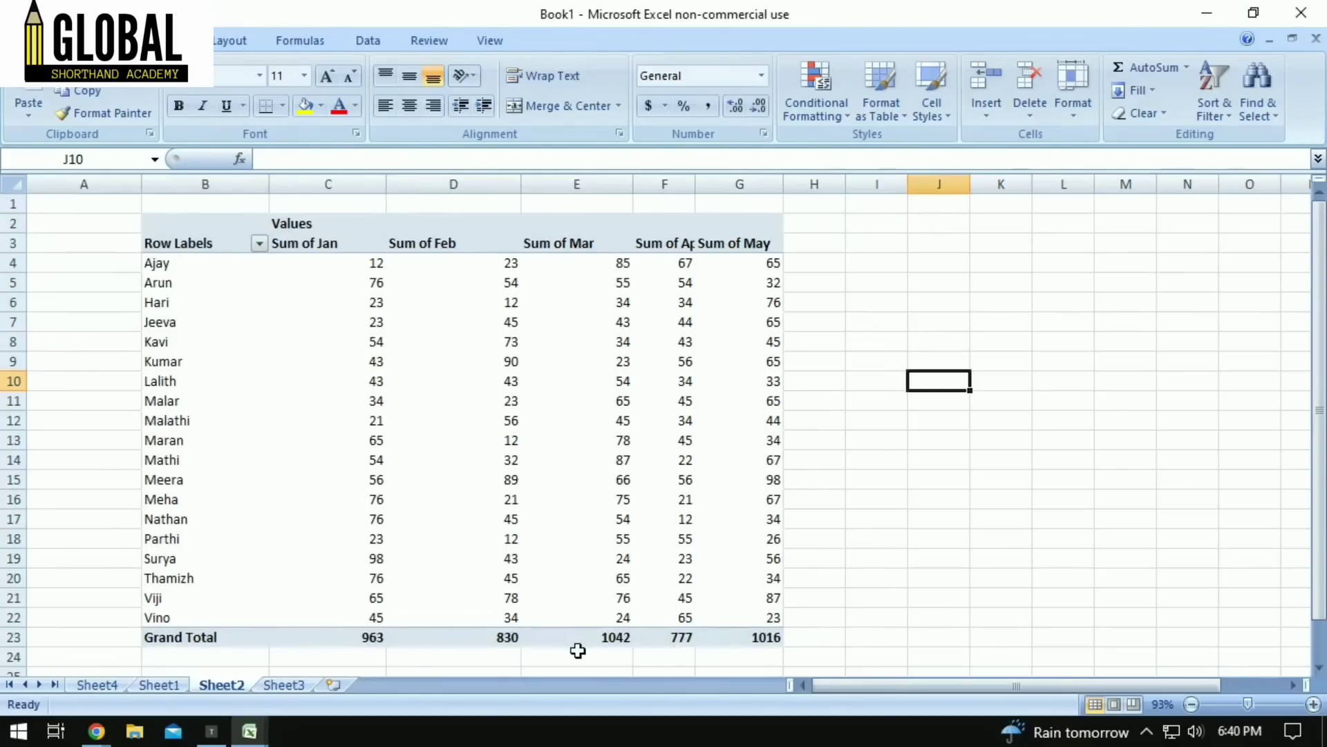
{"action": "left_click", "coordinate": [679, 183]}
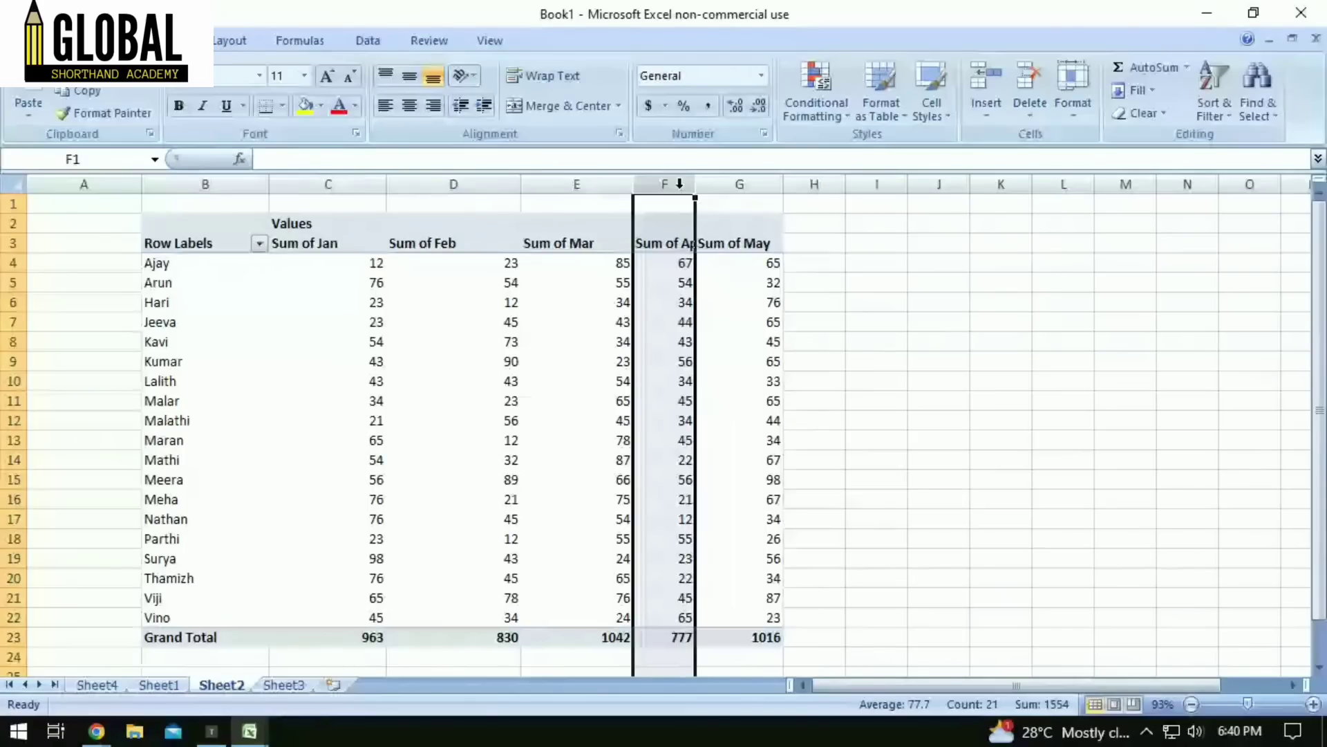
{"action": "left_click_drag", "start_coordinate": [696, 184], "coordinate": [759, 184]}
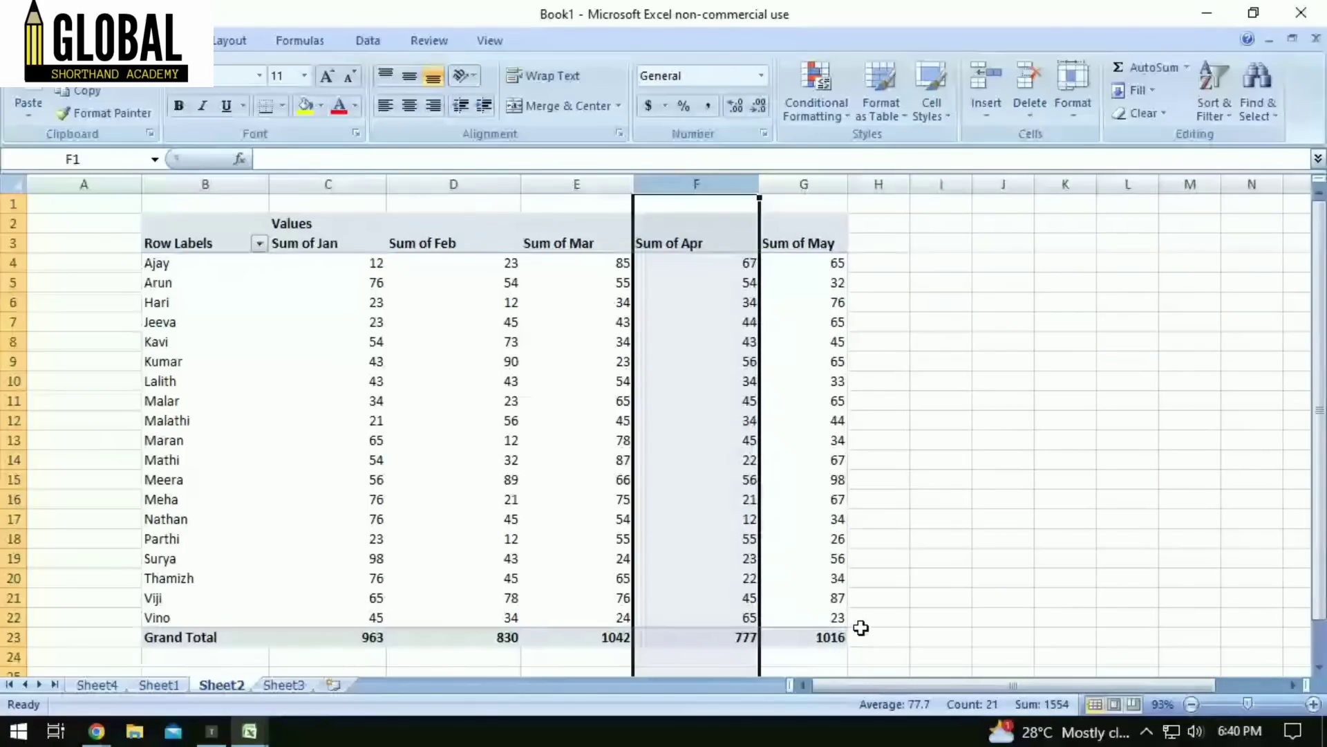